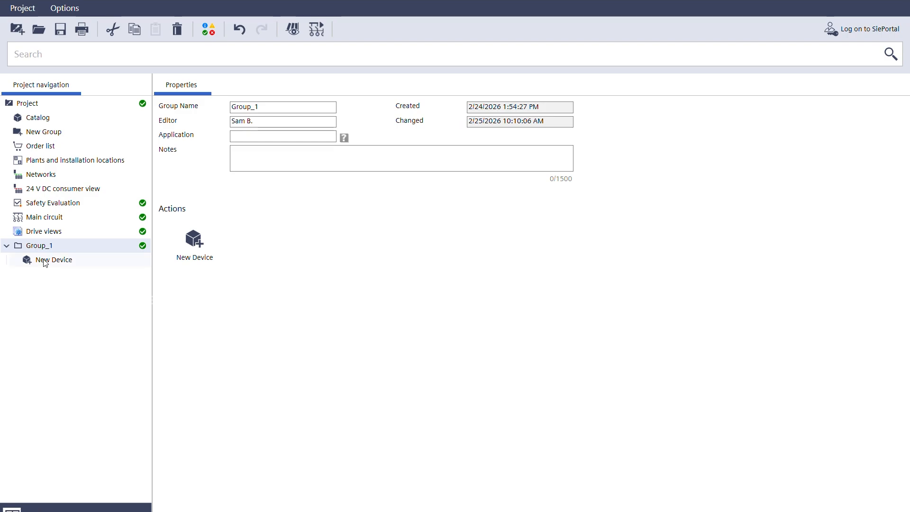
# Add a drive dimensioning axis to Group_1 from the drive technology catalog, using SIZER integrated in the TIA Selection Tool
pyautogui.click(195, 246)
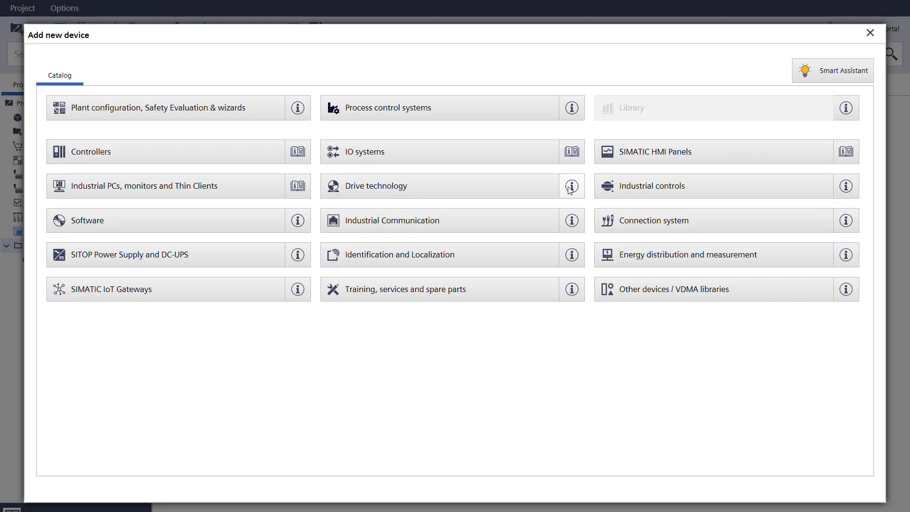
pyautogui.click(442, 182)
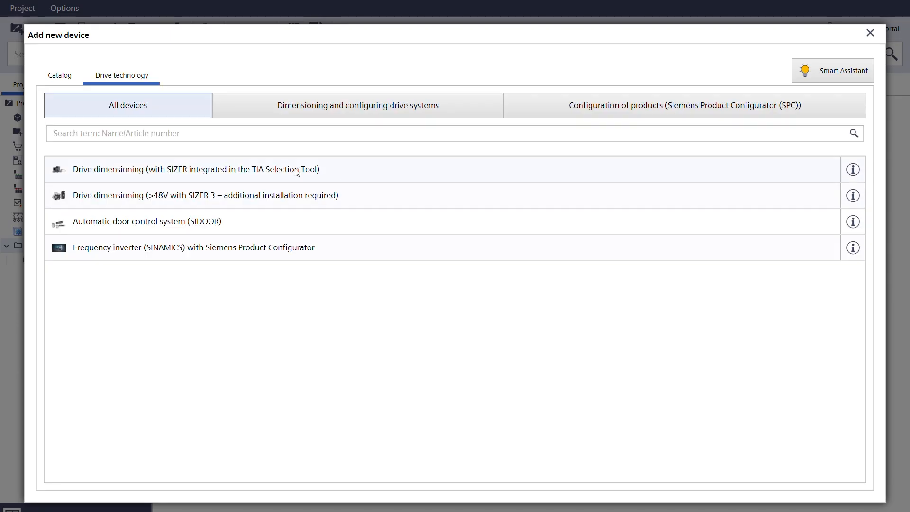
pyautogui.click(343, 174)
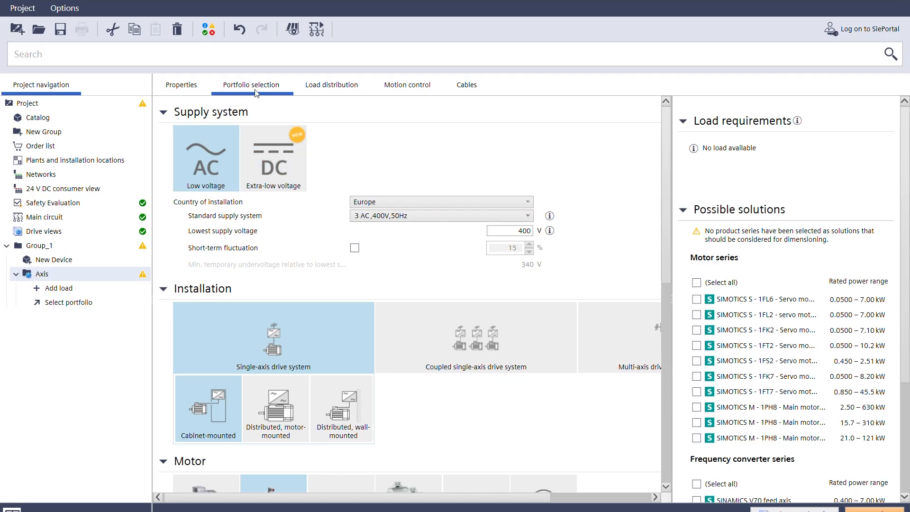
# Examine the axis's properties, load distribution, motion control, cable and portfolio selection settings
pyautogui.click(182, 88)
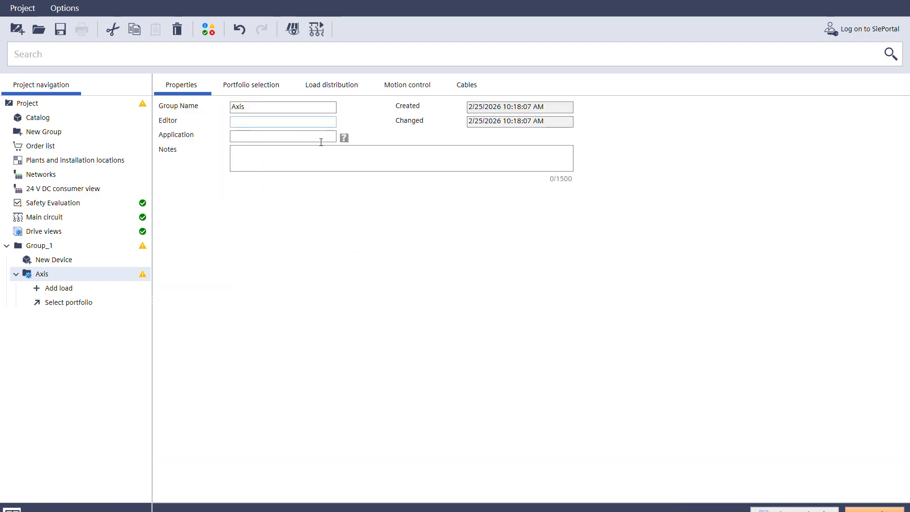
pyautogui.click(337, 86)
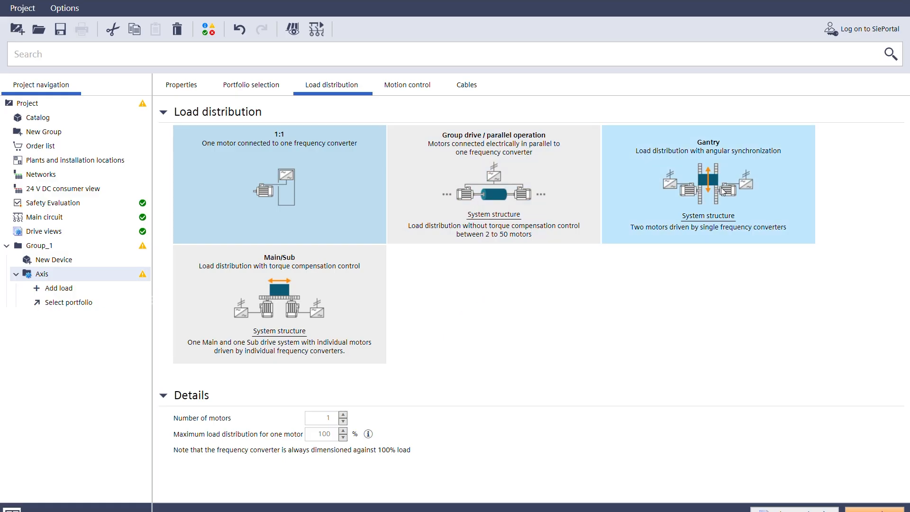
pyautogui.click(408, 85)
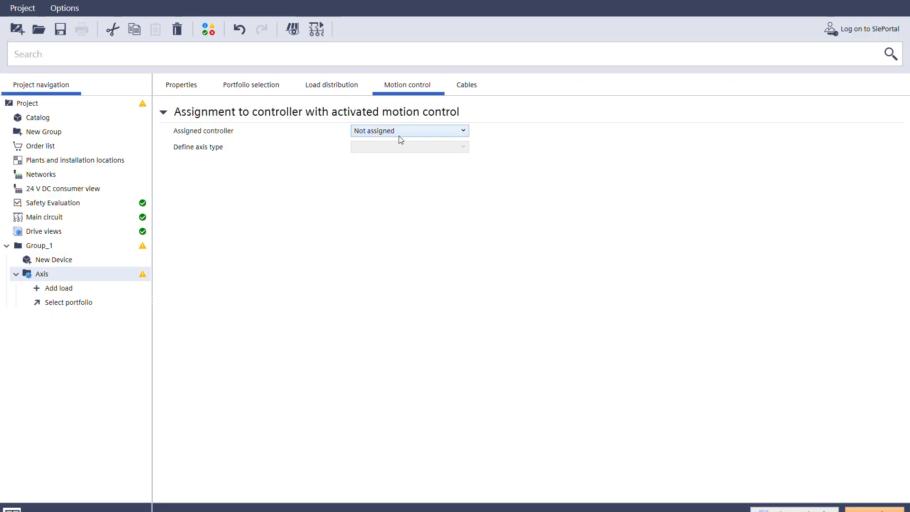
pyautogui.click(479, 86)
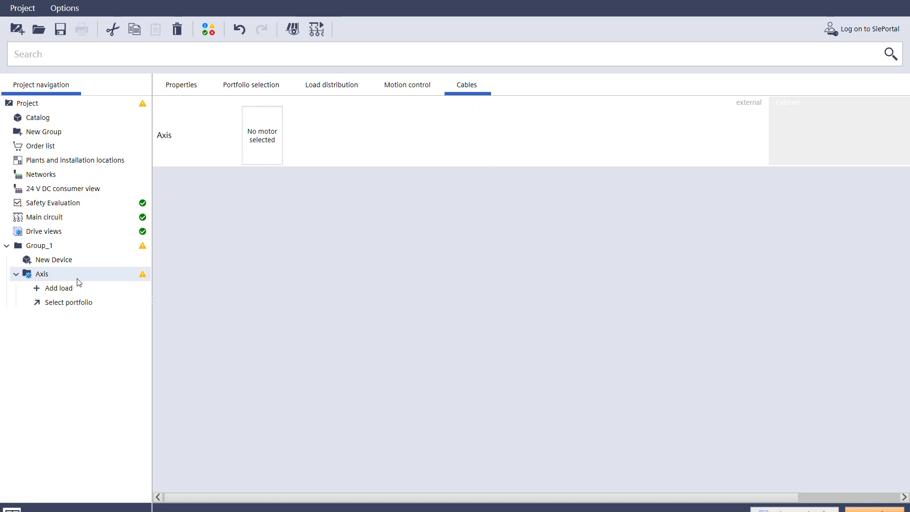
pyautogui.click(268, 90)
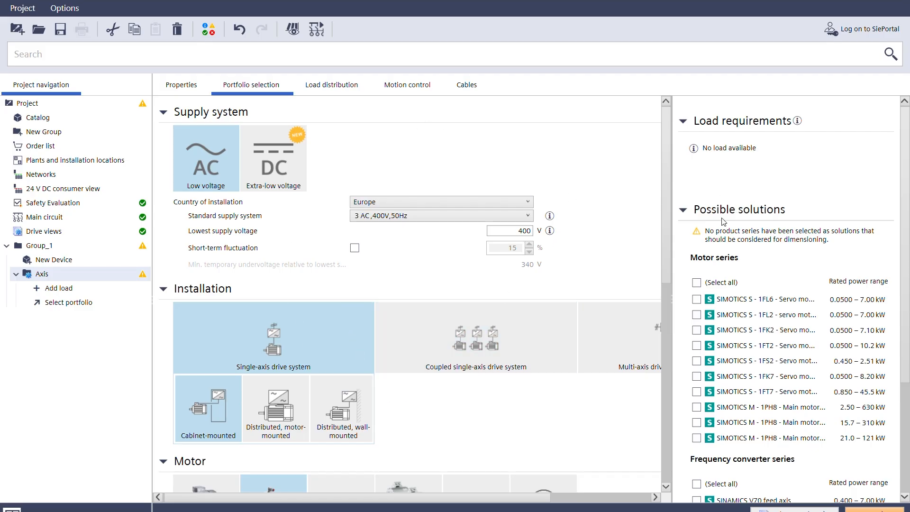
pyautogui.scroll(-1, 769, 221)
pyautogui.scroll(-4, 769, 220)
# Set the axis's country of installation to USA and require the UL-R/CSA (North America) certificate
pyautogui.click(462, 203)
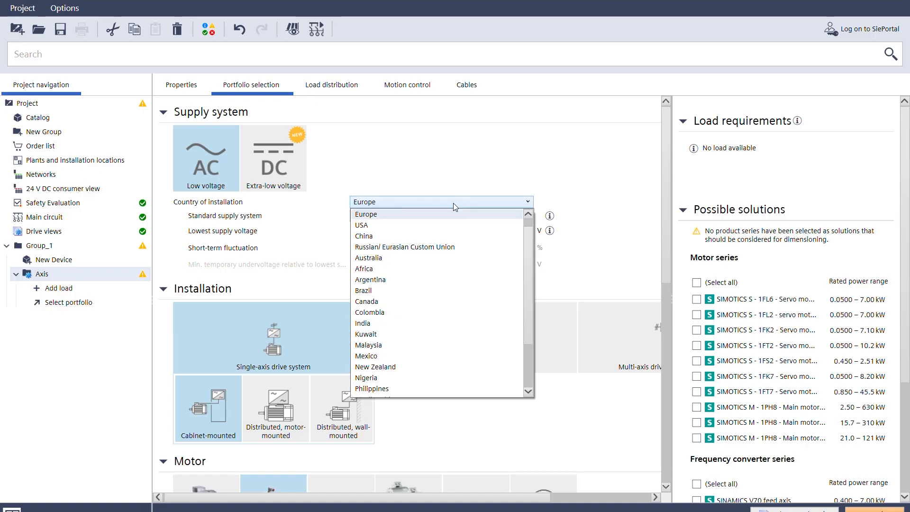
pyautogui.click(398, 225)
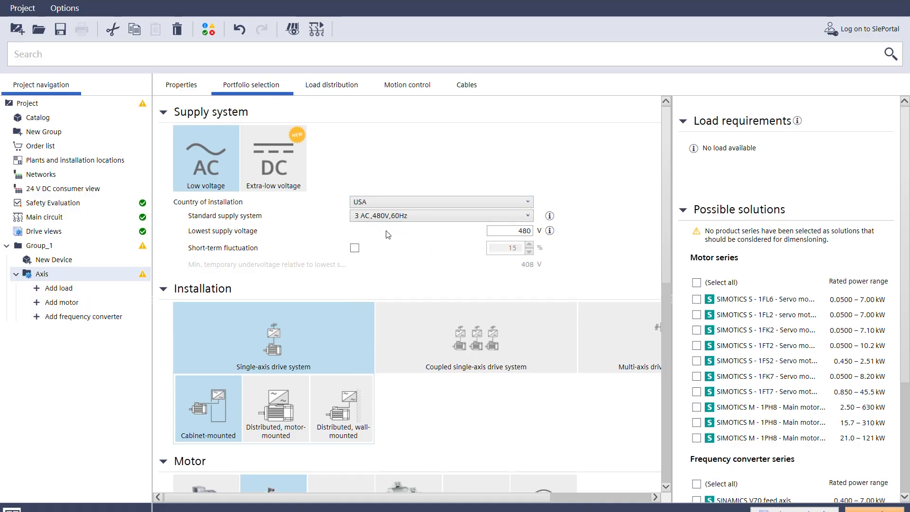
pyautogui.scroll(-3, 599, 235)
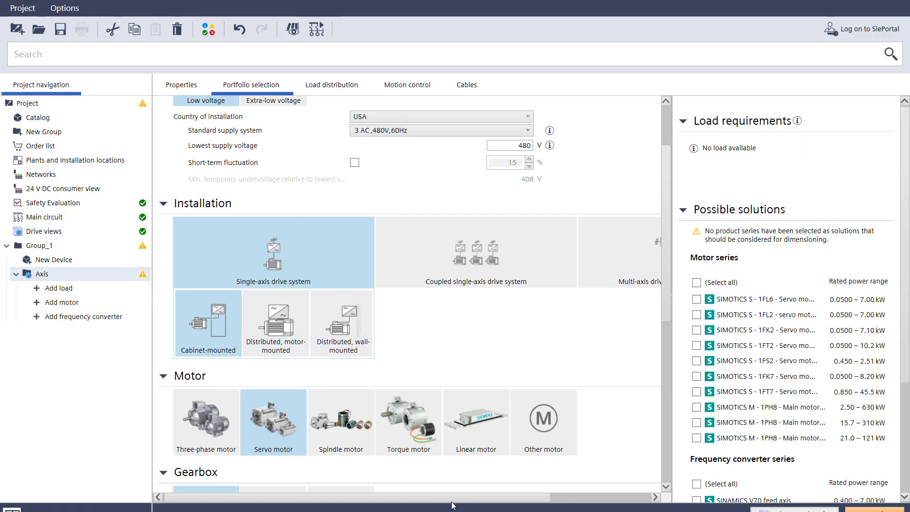
pyautogui.moveTo(451, 498); pyautogui.dragTo(539, 455)
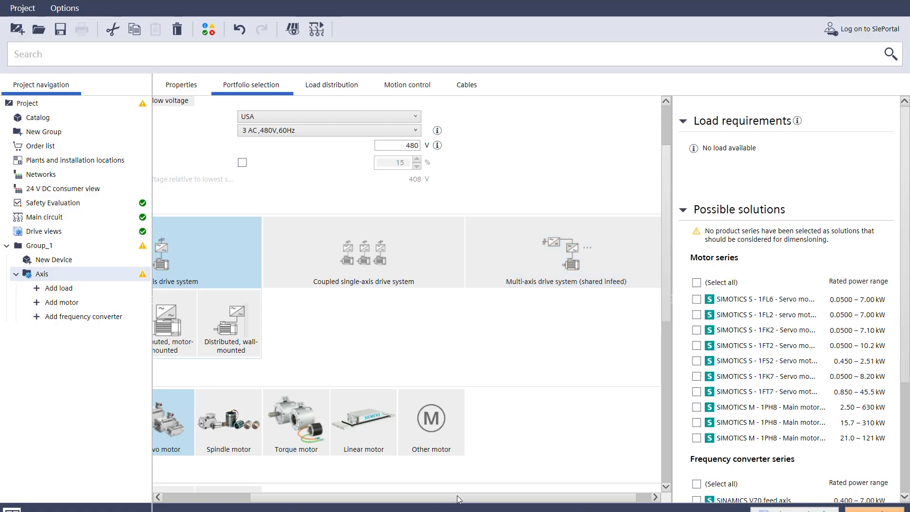
pyautogui.moveTo(458, 497); pyautogui.dragTo(329, 489)
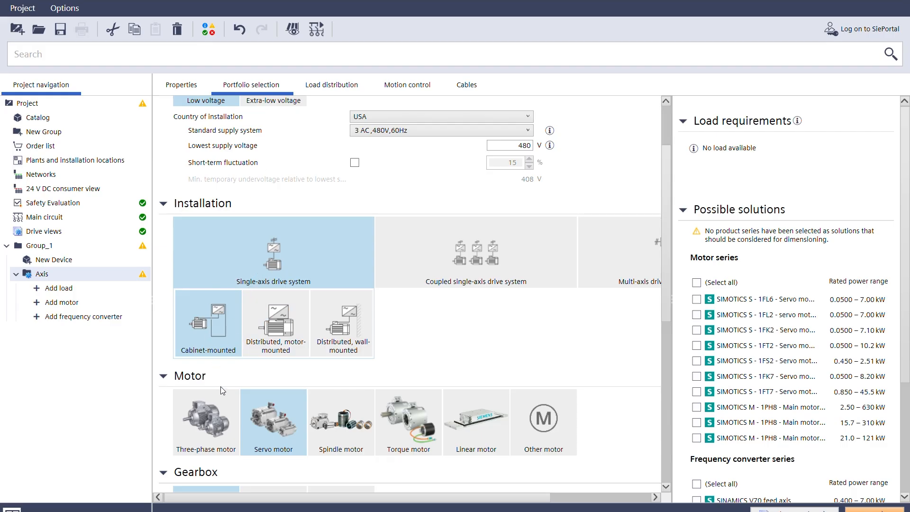
pyautogui.scroll(-5, 314, 317)
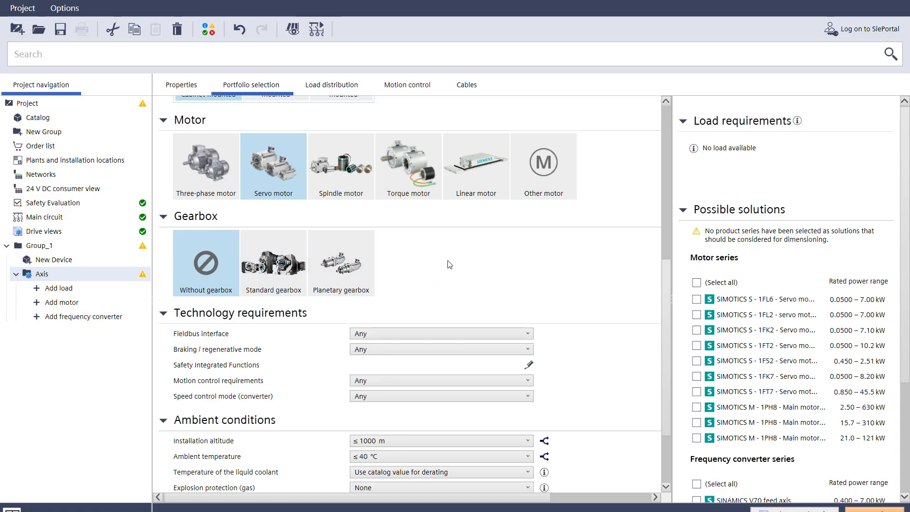
pyautogui.scroll(-2, 449, 264)
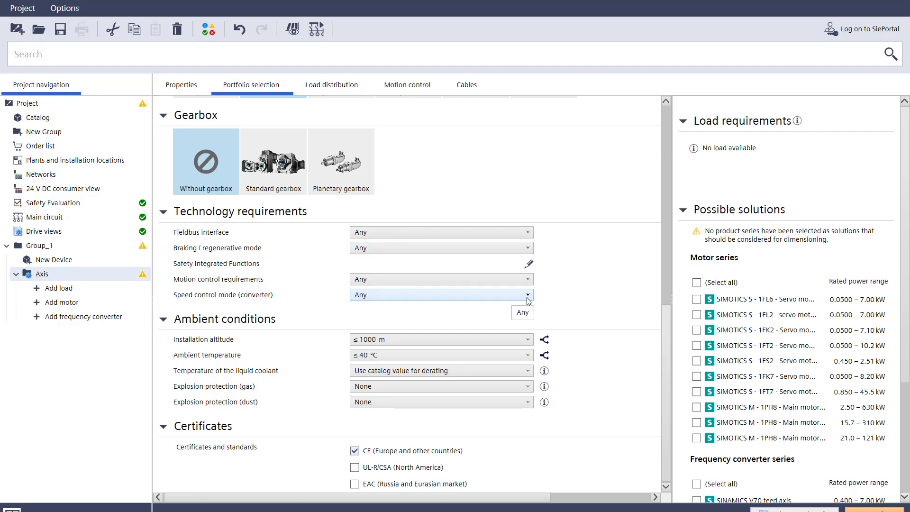
pyautogui.click(486, 233)
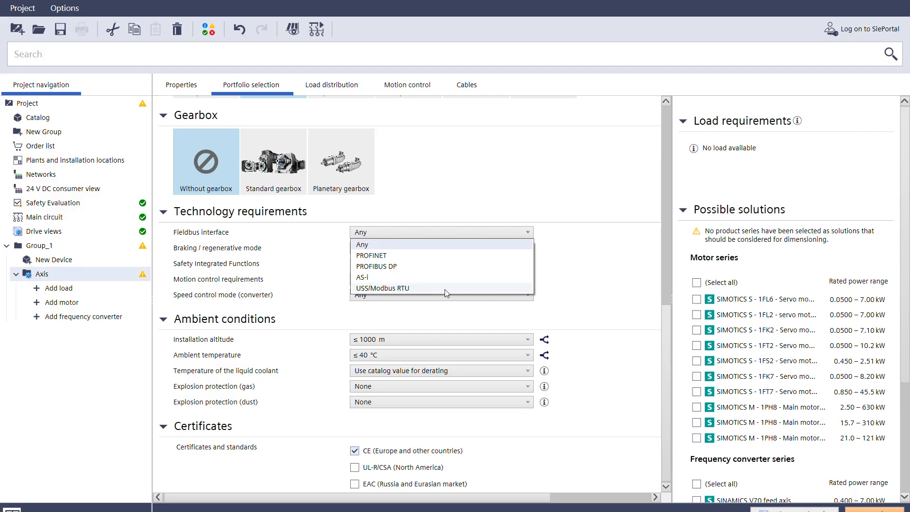
pyautogui.click(579, 270)
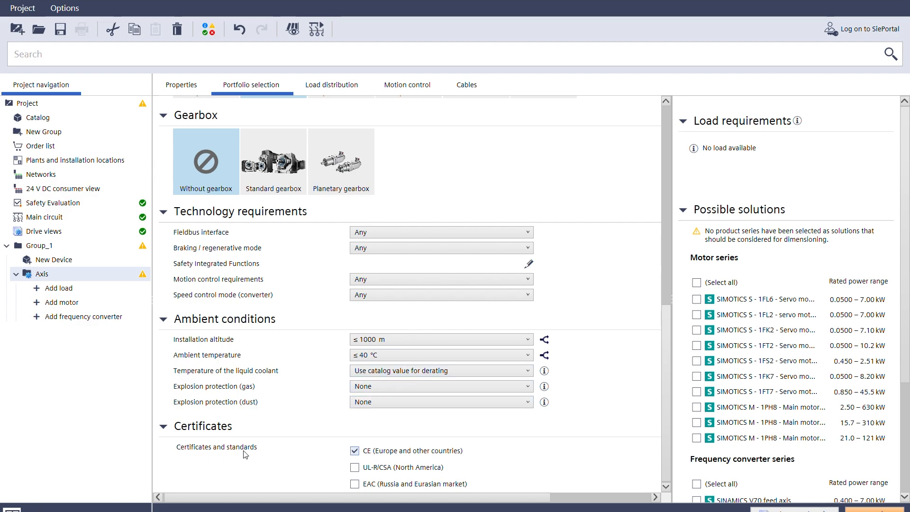
pyautogui.click(354, 468)
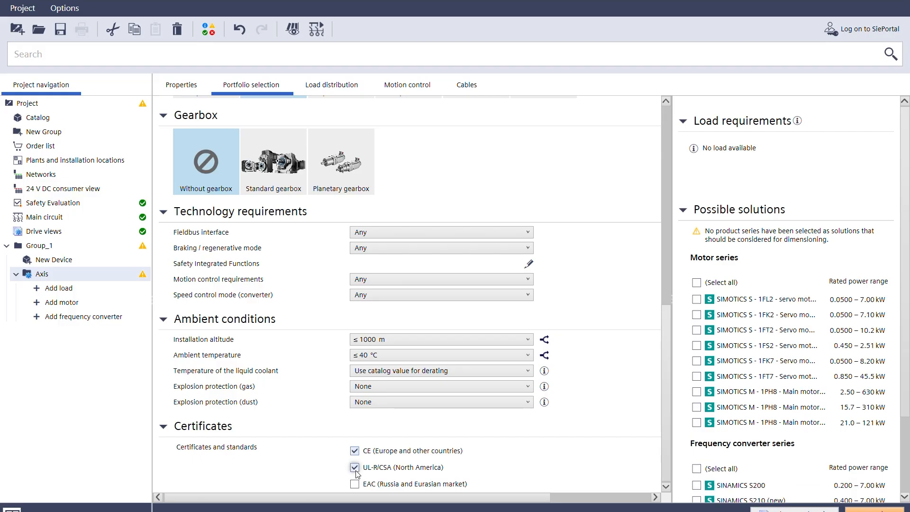
# Include all listed motor series and frequency converter series among the possible solutions for dimensioning
pyautogui.scroll(-3, 763, 417)
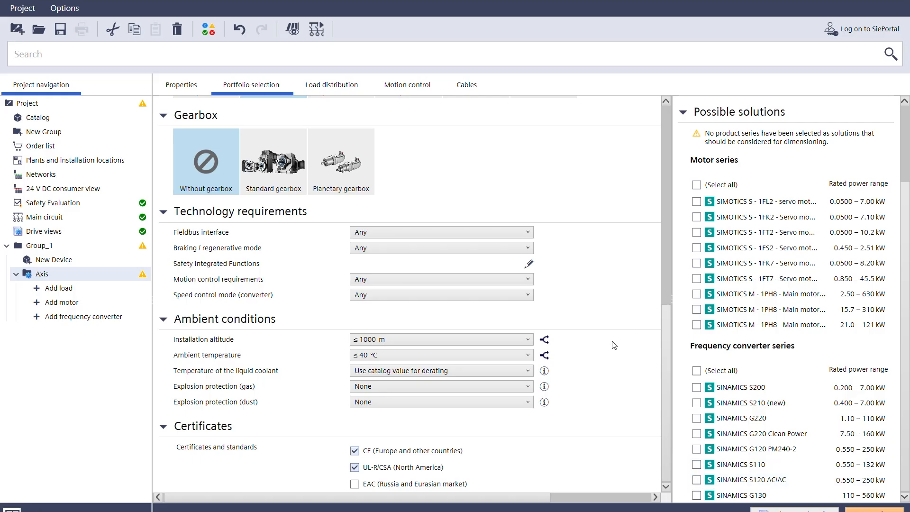
pyautogui.scroll(10, 607, 349)
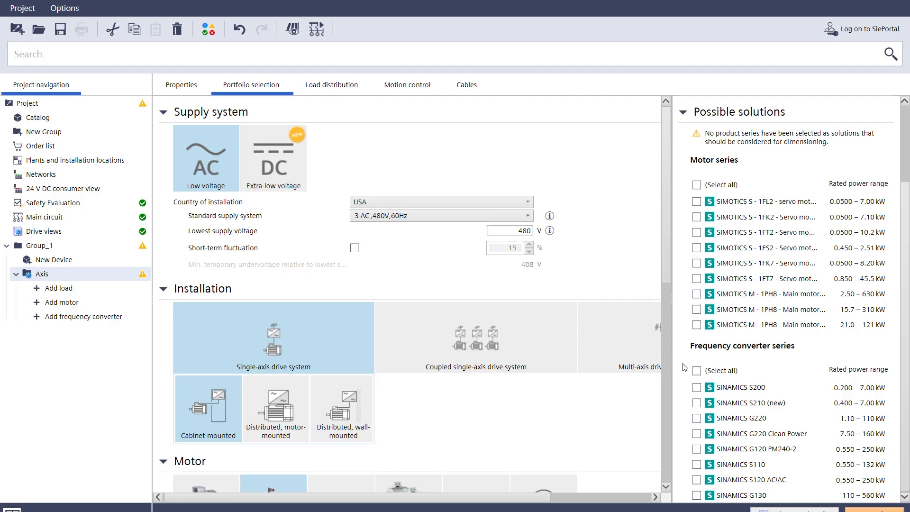
pyautogui.click(696, 185)
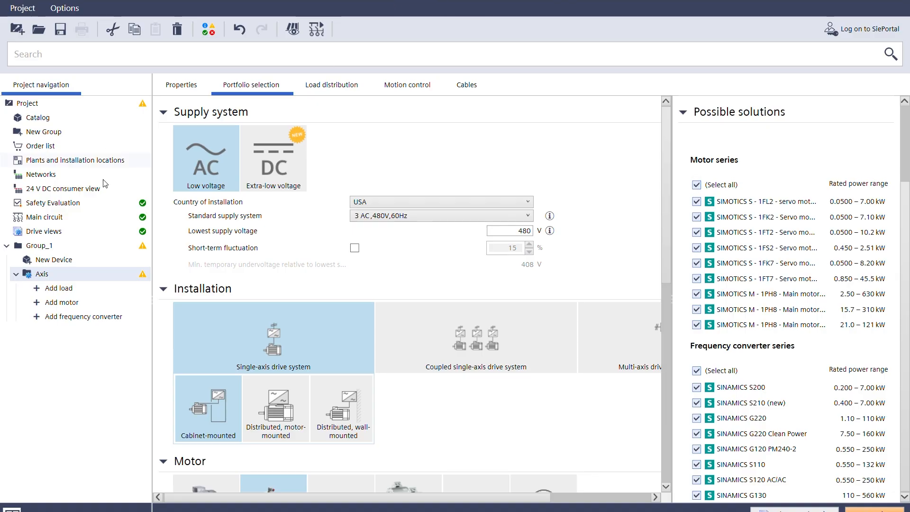
# Add a ball screw load to the axis and open the configuration of its ball screw mechanics
pyautogui.click(58, 288)
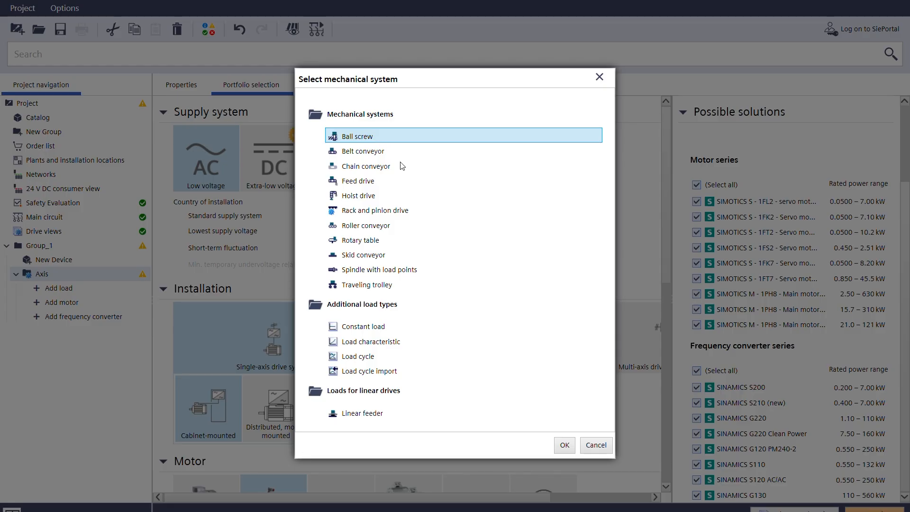
pyautogui.click(564, 449)
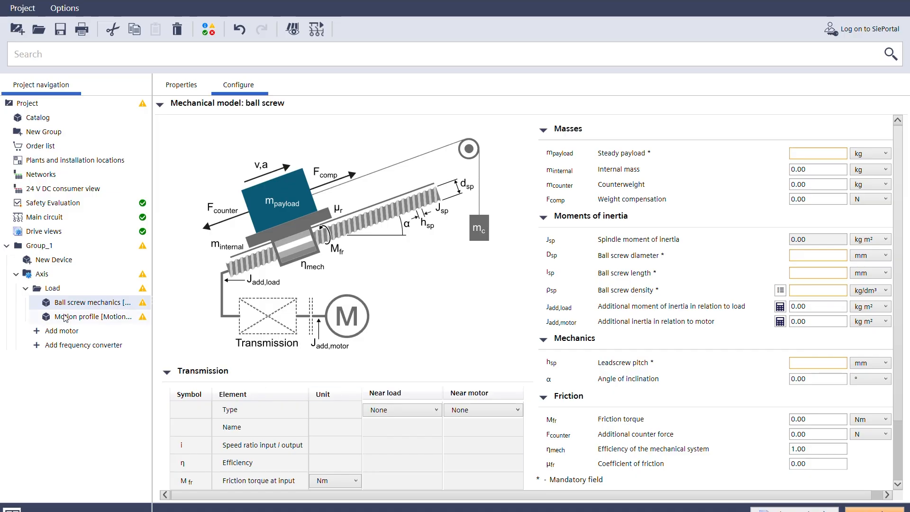
pyautogui.click(52, 289)
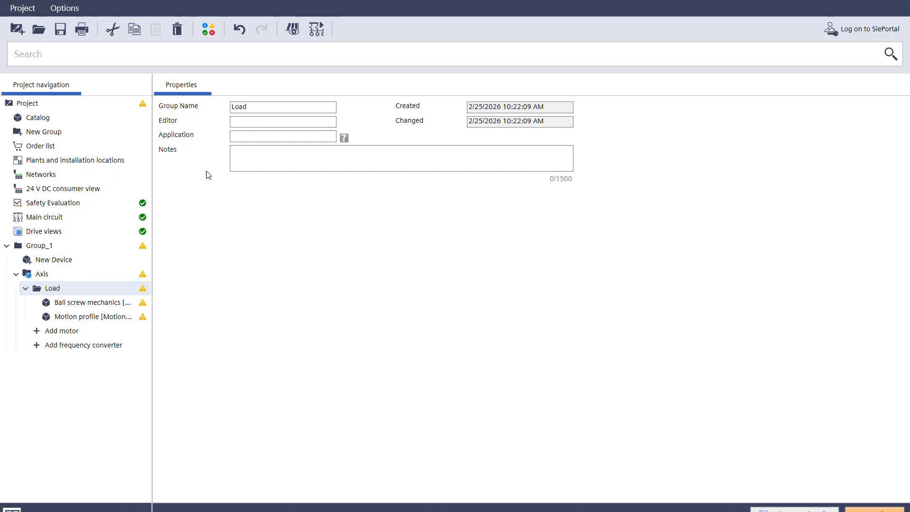
pyautogui.click(100, 306)
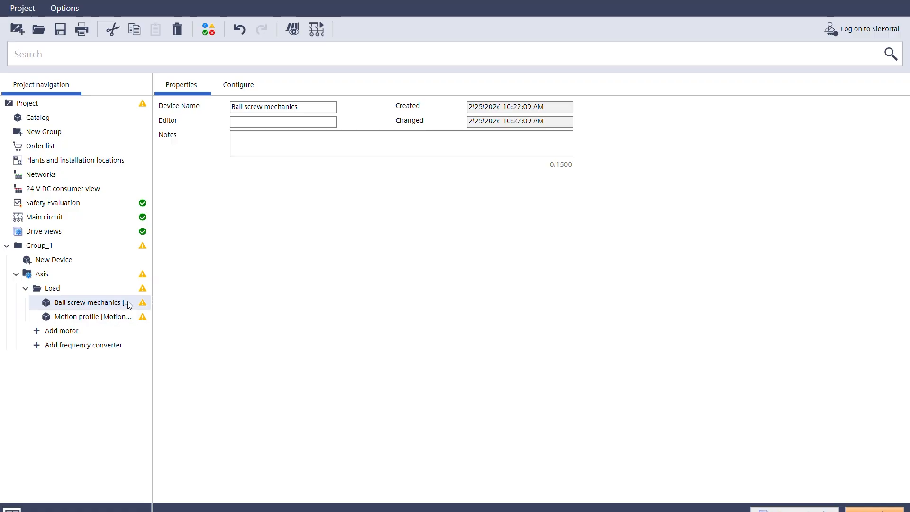
pyautogui.click(235, 83)
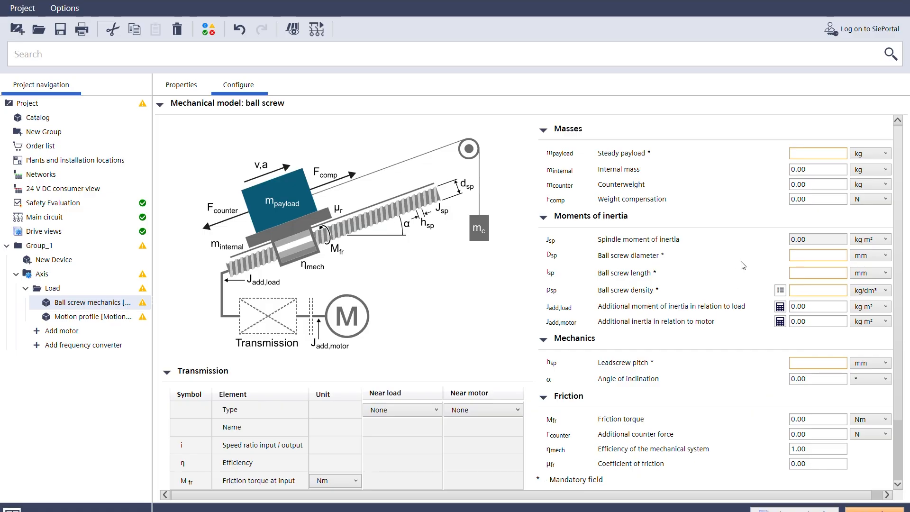
# Set the steady payload to 20 kg, the ball screw diameter to 10 mm and its length to 1000 mm
pyautogui.click(807, 153)
pyautogui.write('20')
pyautogui.press('Tab')
pyautogui.click(810, 259)
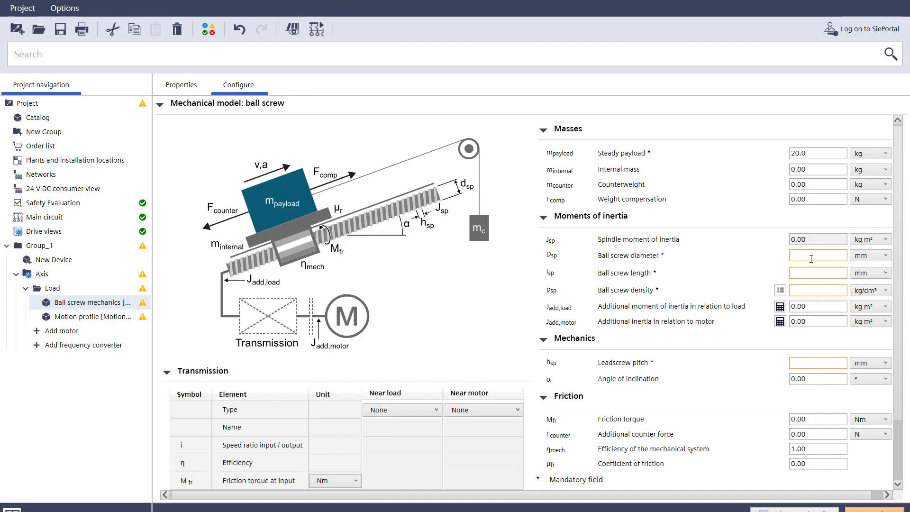
pyautogui.write('10')
pyautogui.click(806, 273)
pyautogui.write('10')
pyautogui.press('Tab')
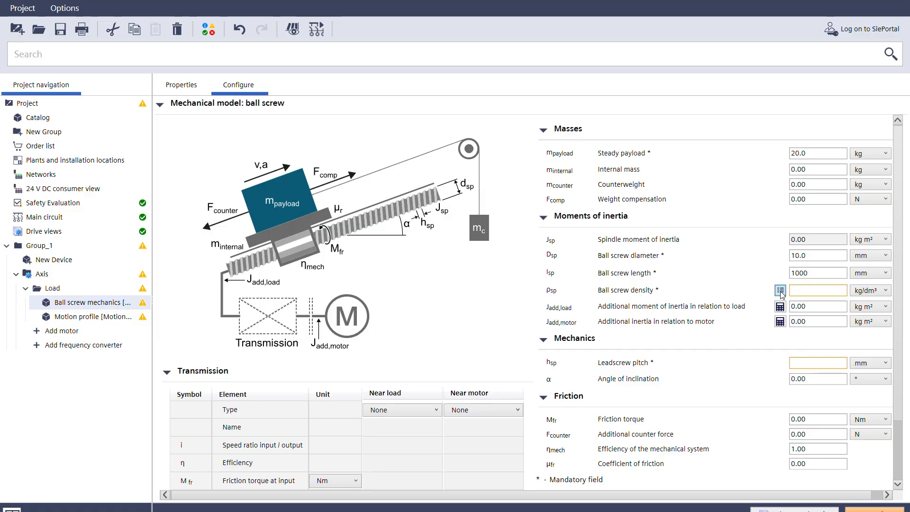
# Set the ball screw density to steel, 7.85 kg/dm³, and the leadscrew pitch to 3 mm
pyautogui.click(781, 291)
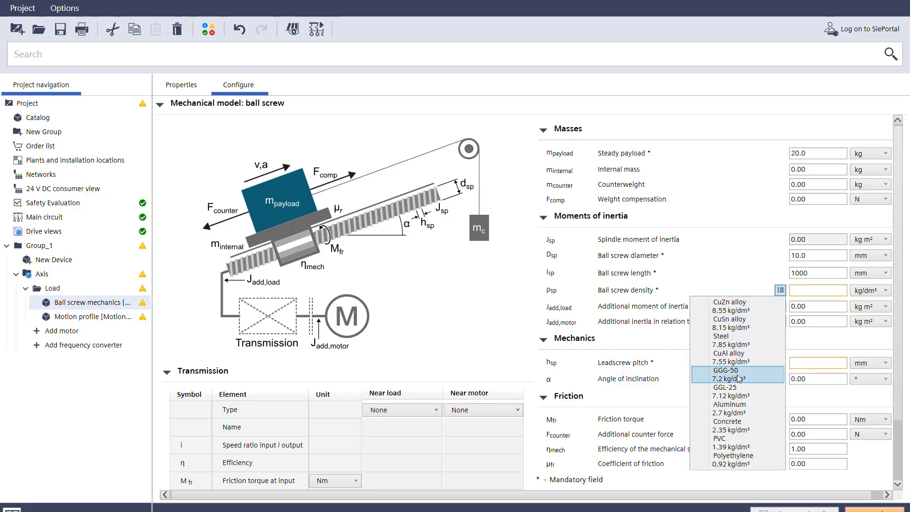
pyautogui.click(761, 336)
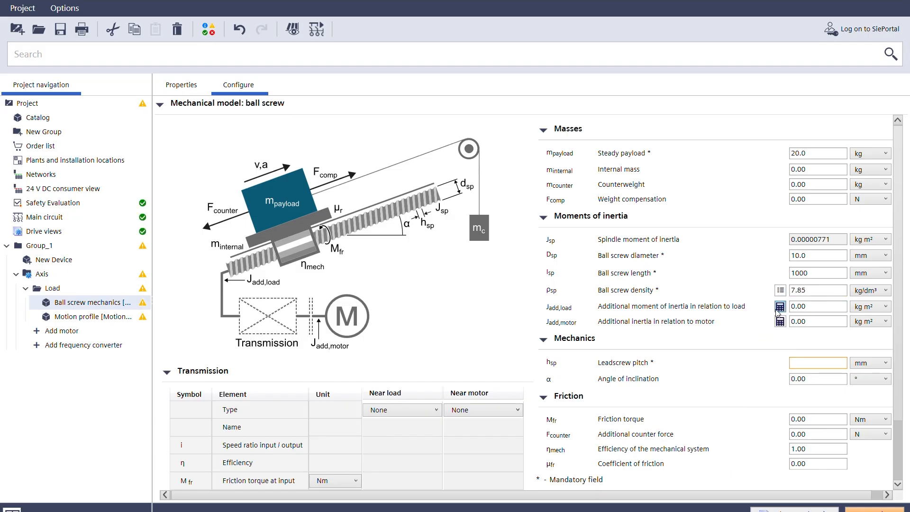
pyautogui.click(805, 361)
pyautogui.write('3')
pyautogui.press('Tab')
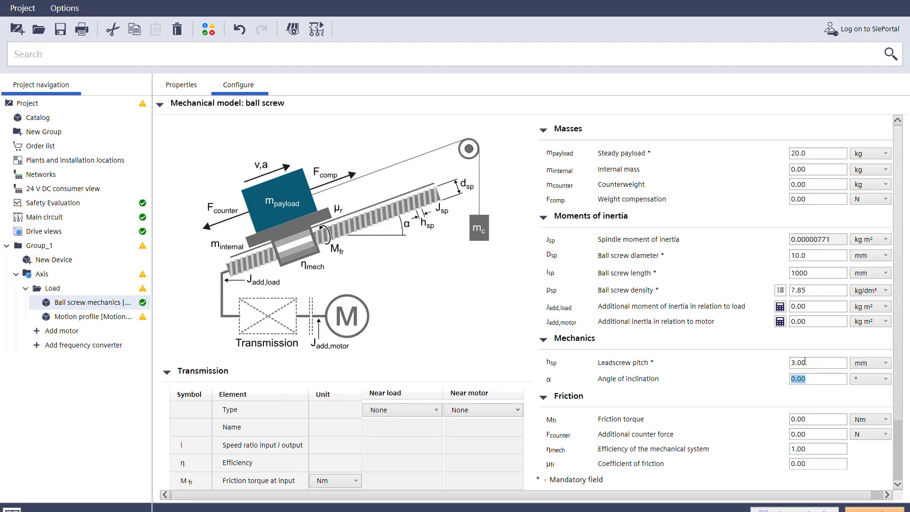
pyautogui.click(727, 359)
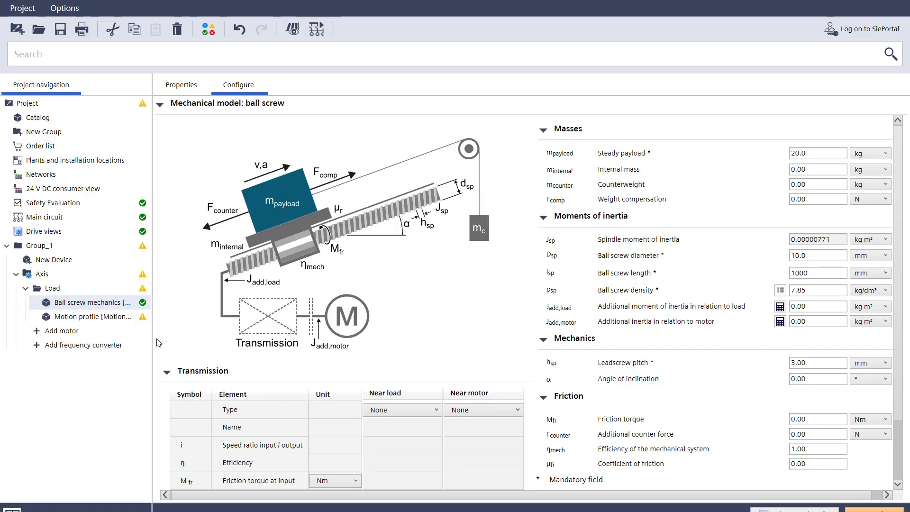
# In the load's motion profile, make distance s, time t and the trapezoidal type the preset variables of the first move
pyautogui.click(93, 322)
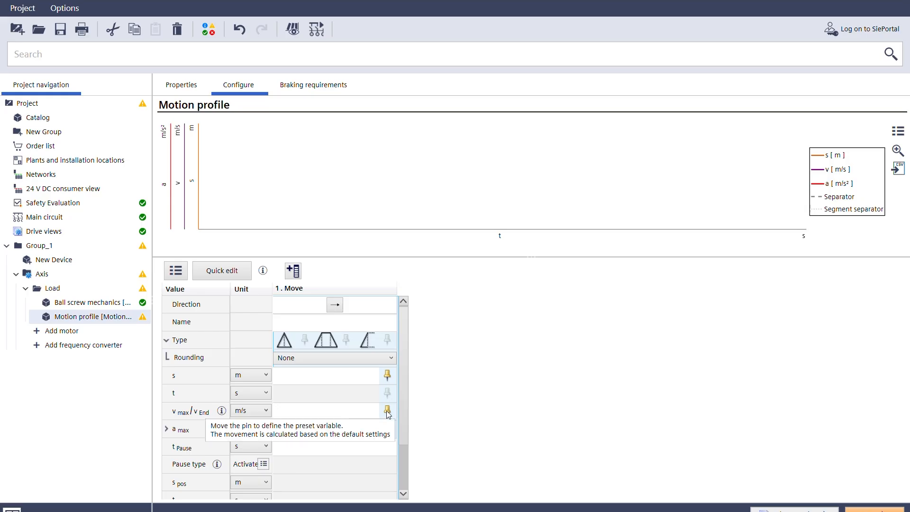
pyautogui.moveTo(386, 411)
pyautogui.mouseDown()
pyautogui.moveTo(387, 376)
pyautogui.moveTo(209, 375)
pyautogui.moveTo(388, 393)
pyautogui.mouseUp()
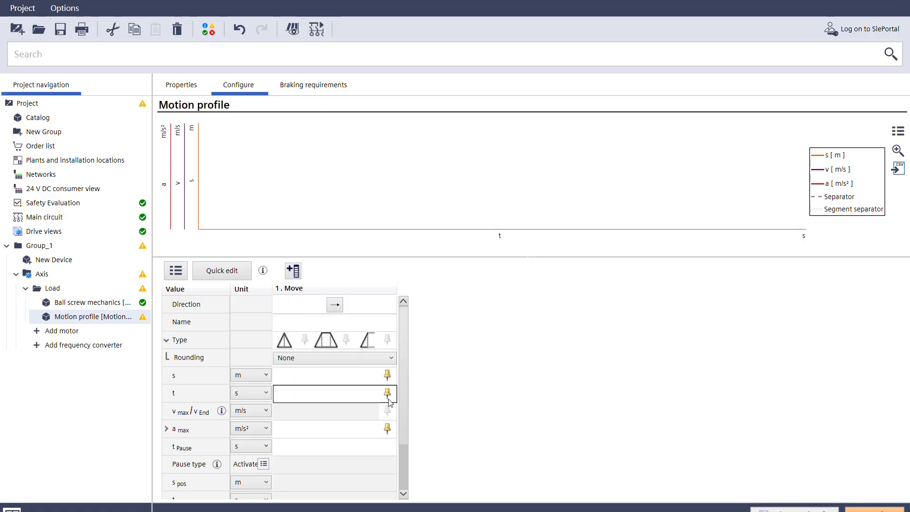
pyautogui.moveTo(387, 428); pyautogui.dragTo(346, 341)
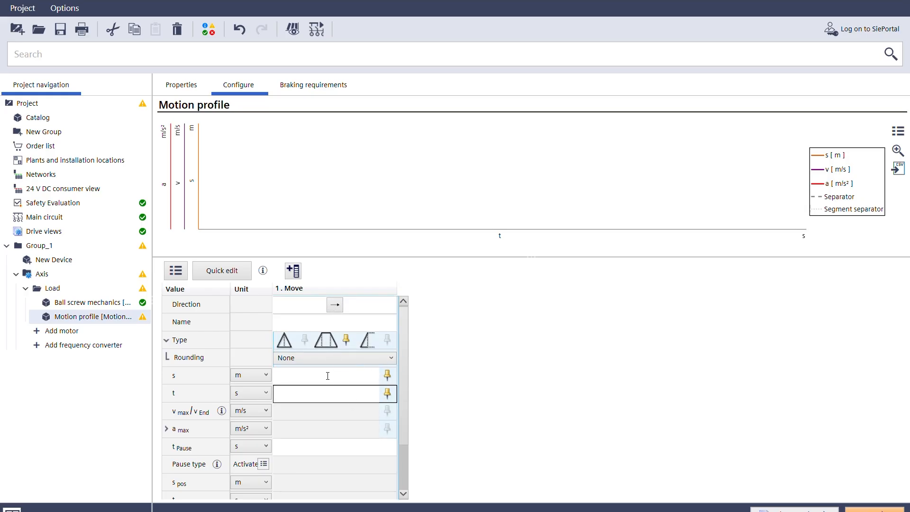
# Switch the distance unit to mm and give the first move a distance of 500 mm and a time of 10 s
pyautogui.click(263, 375)
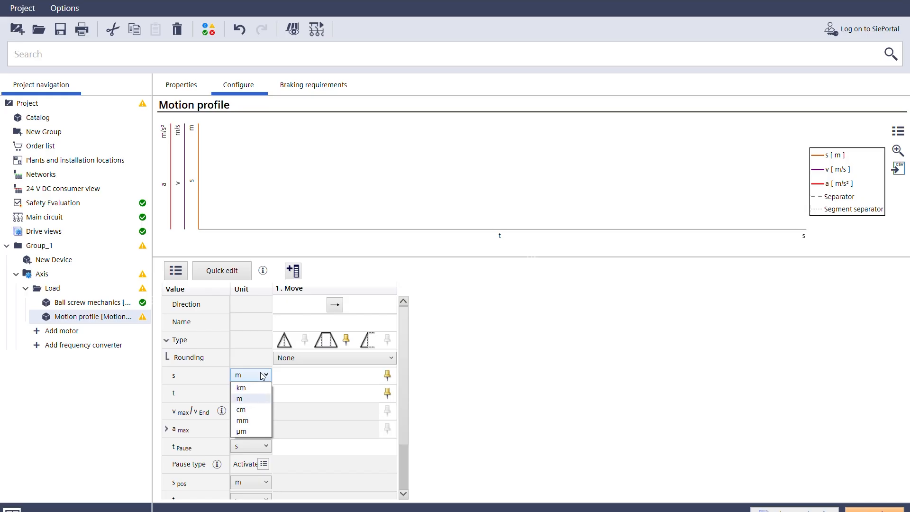
pyautogui.click(245, 422)
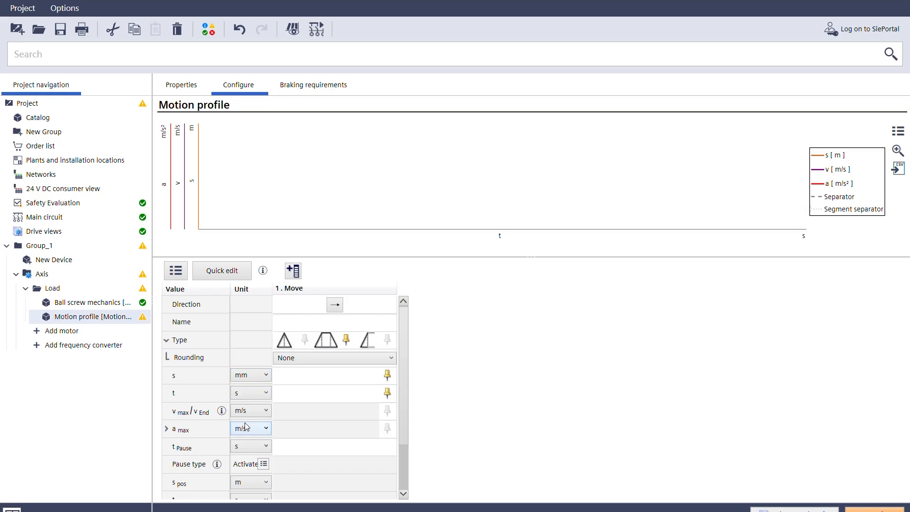
pyautogui.click(321, 378)
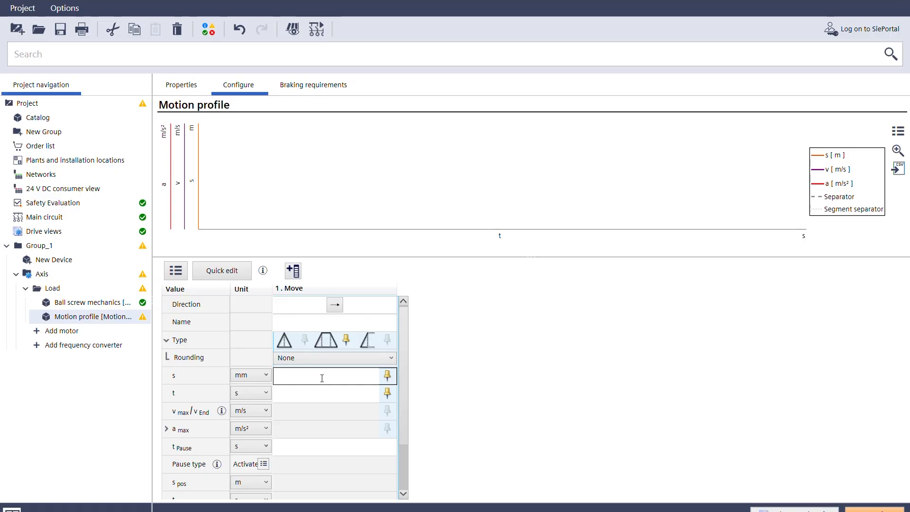
pyautogui.write('500')
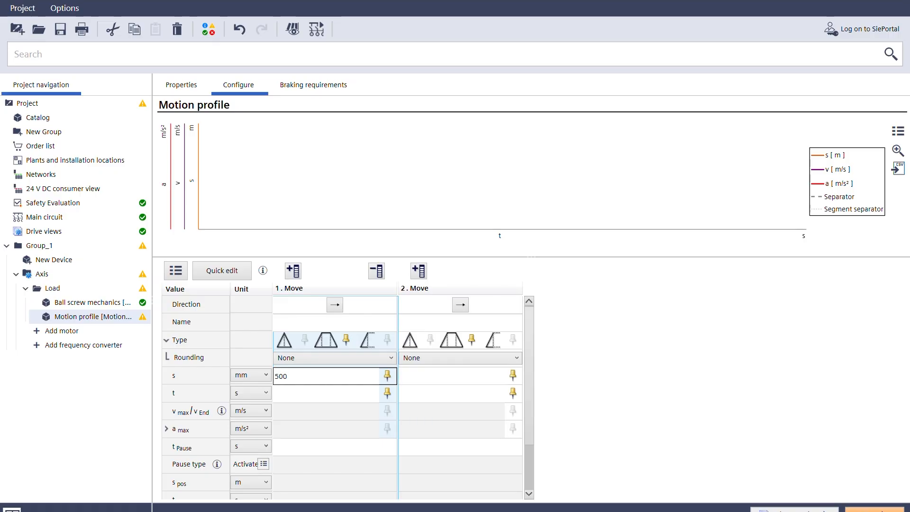
pyautogui.press('Tab')
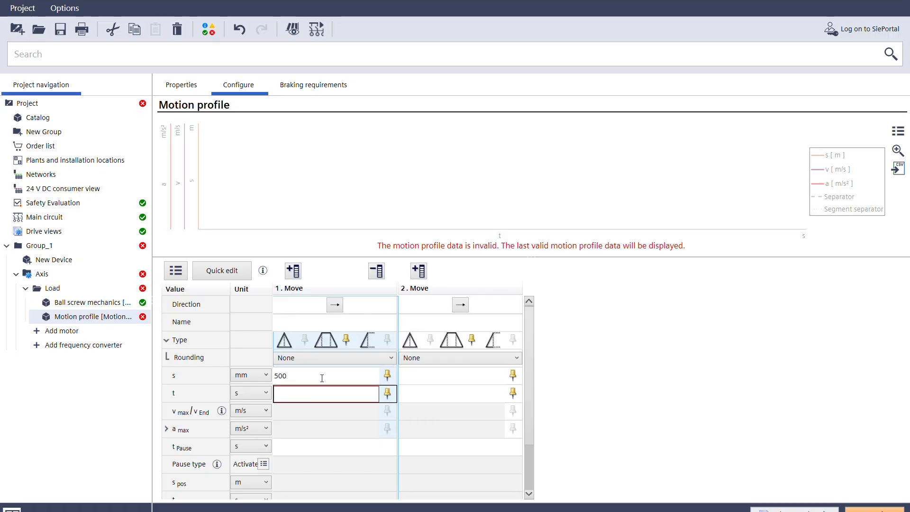
pyautogui.write('10')
pyautogui.press('Tab')
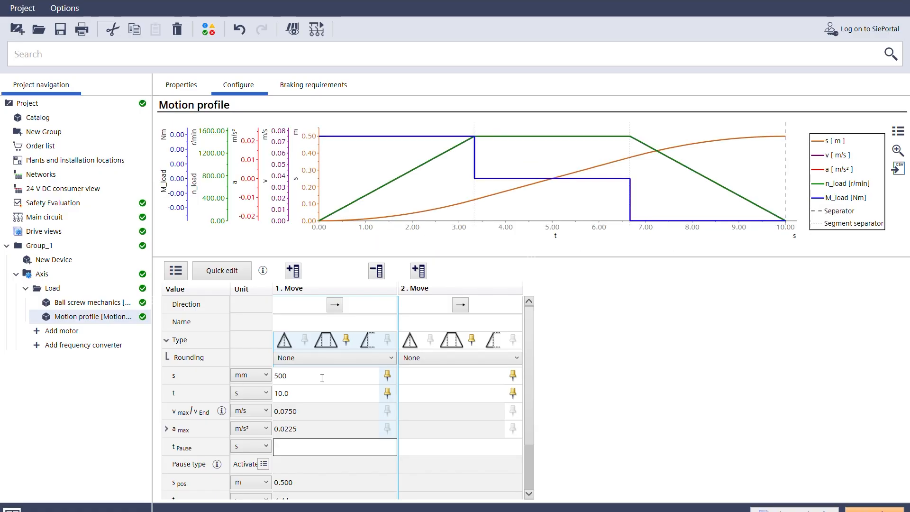
# Switch the velocity unit to mm/s and set the first move's pause time to 2 s
pyautogui.click(258, 415)
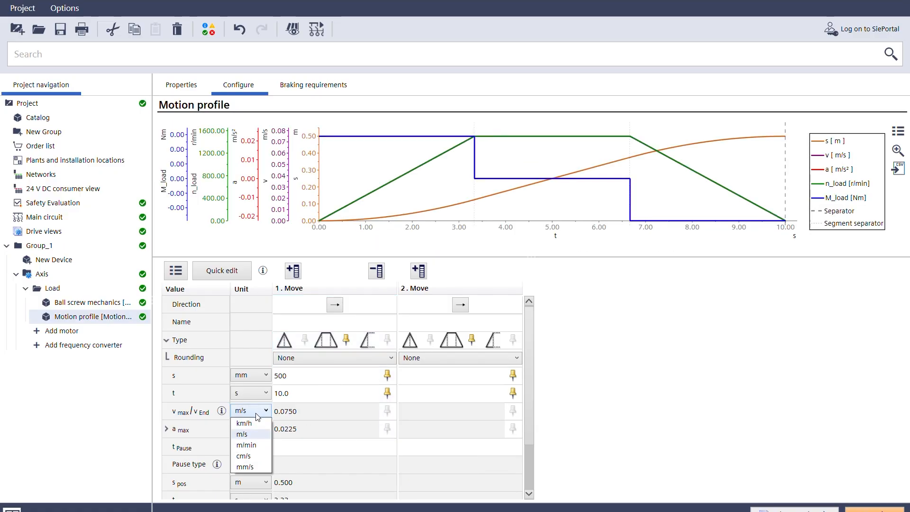
pyautogui.click(257, 469)
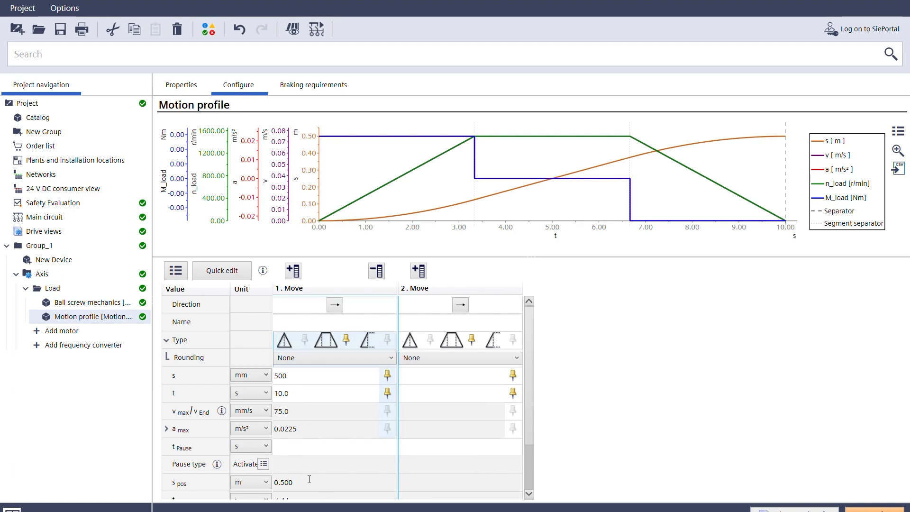
pyautogui.click(321, 449)
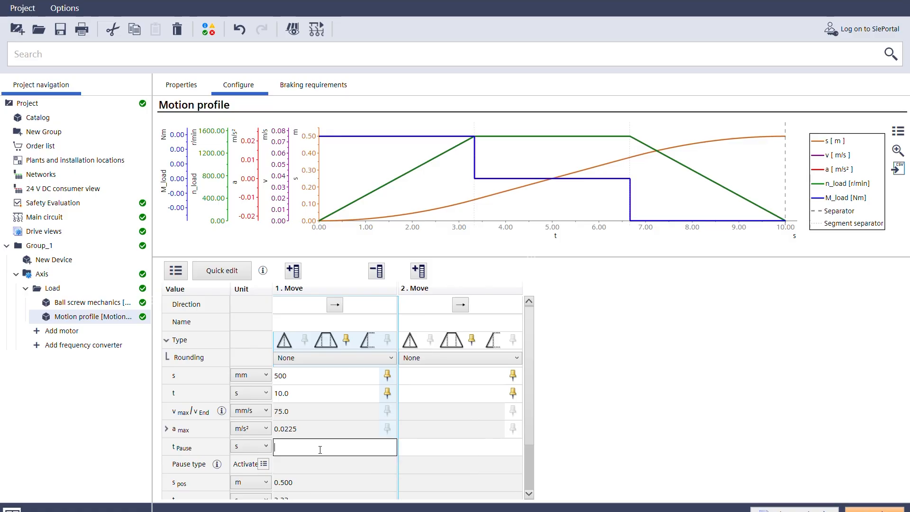
pyautogui.write('2')
pyautogui.press('Return')
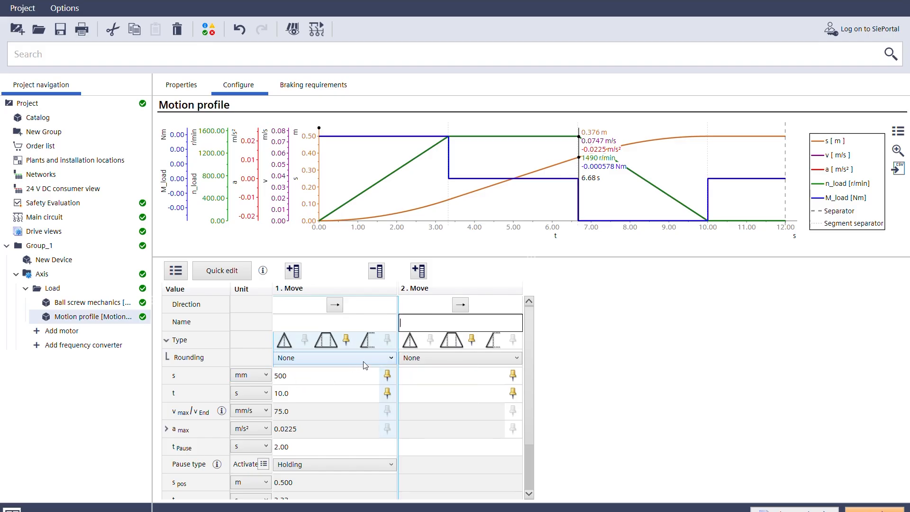
# Copy the entire first move into the second move and reverse the second move's direction
pyautogui.click(454, 323)
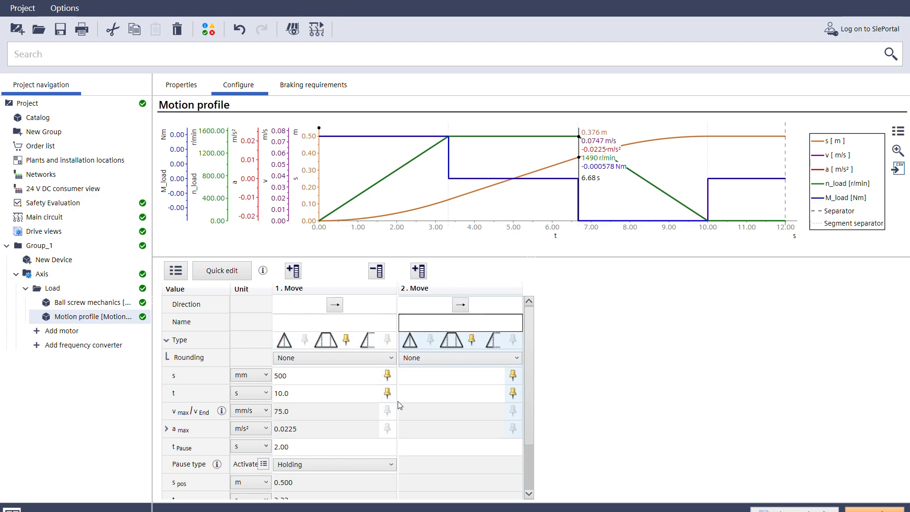
pyautogui.click(331, 268)
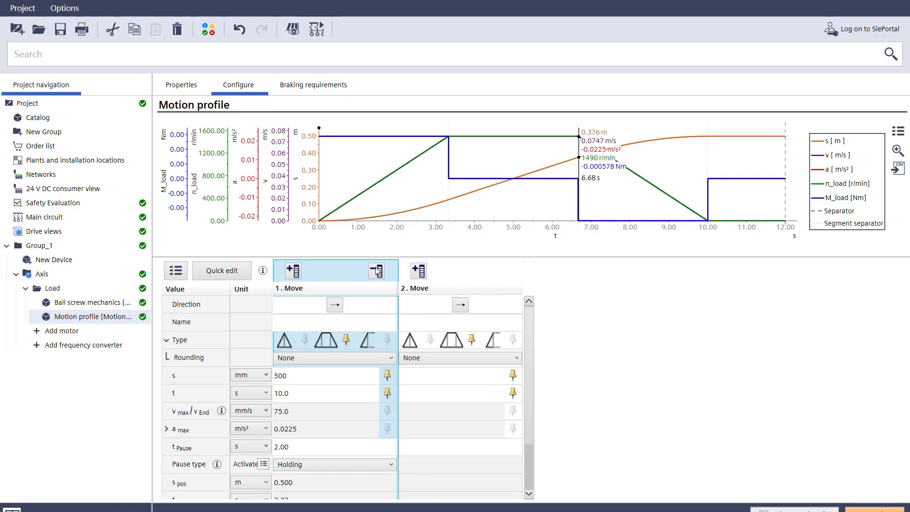
pyautogui.click(488, 271)
pyautogui.hotkey('ctrl', 'v')
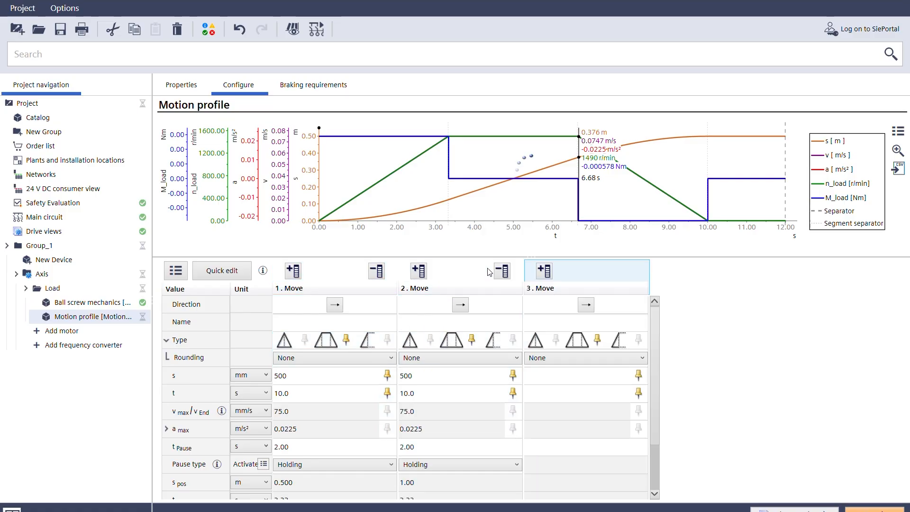
pyautogui.click(460, 305)
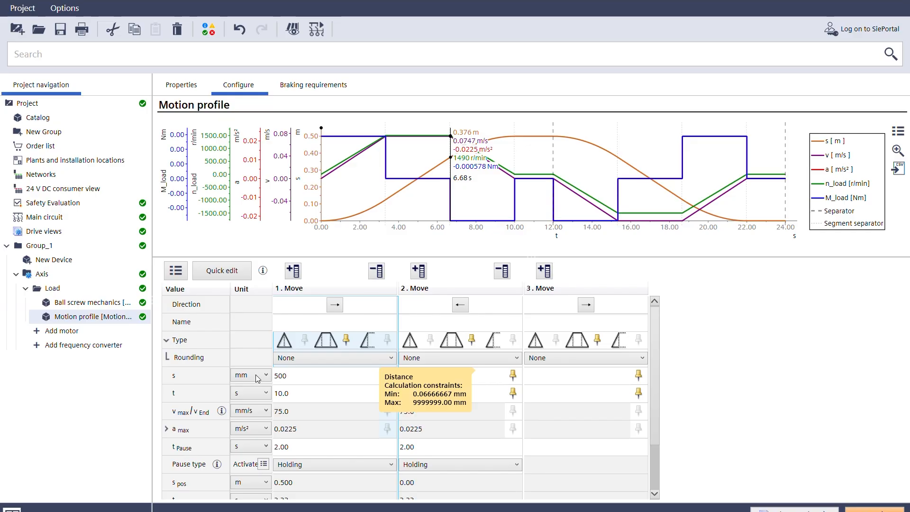
# Add a motor to the axis and select the 0.255 kW SIMOTICS S-1FT2 (1FT2203-2AK) from the available motors
pyautogui.click(52, 334)
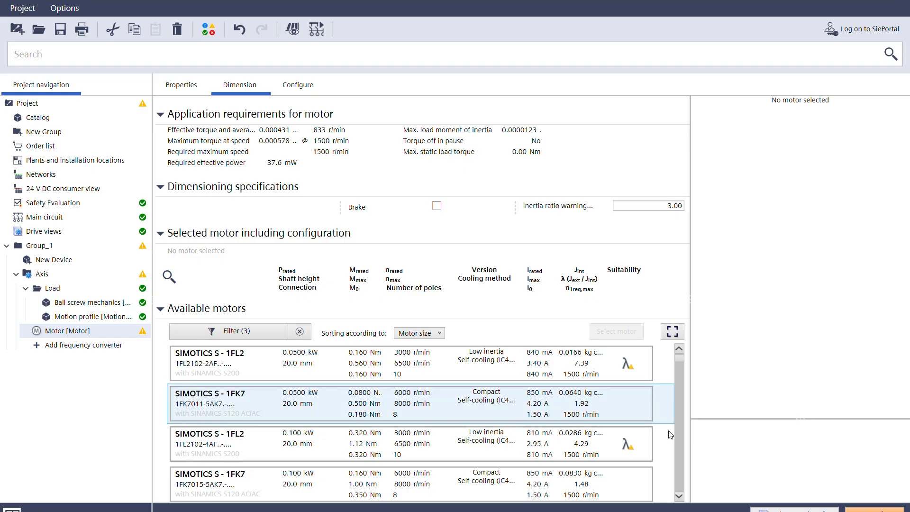
pyautogui.moveTo(678, 496); pyautogui.dragTo(678, 496)
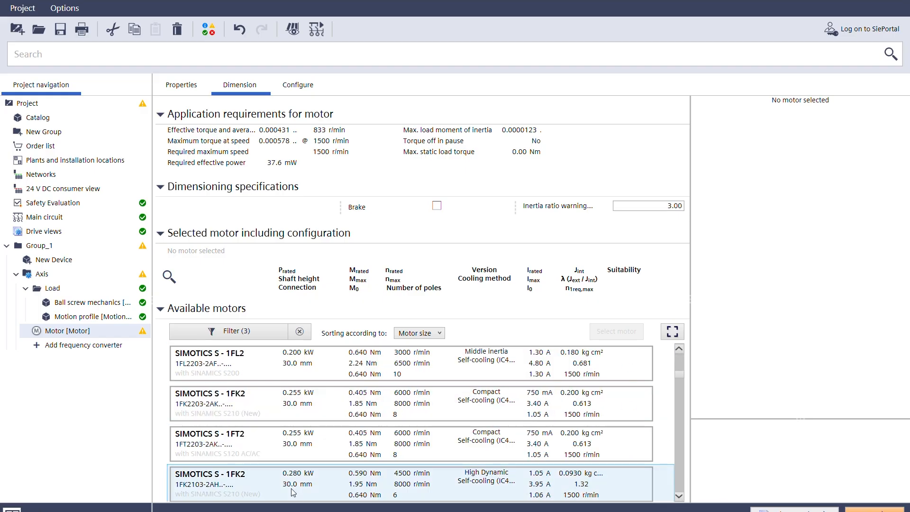
pyautogui.click(265, 430)
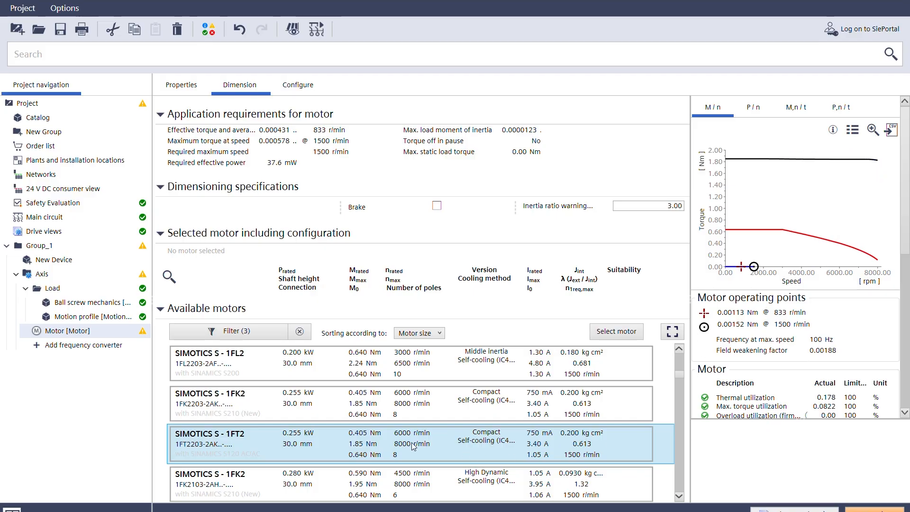
pyautogui.doubleClick(322, 444)
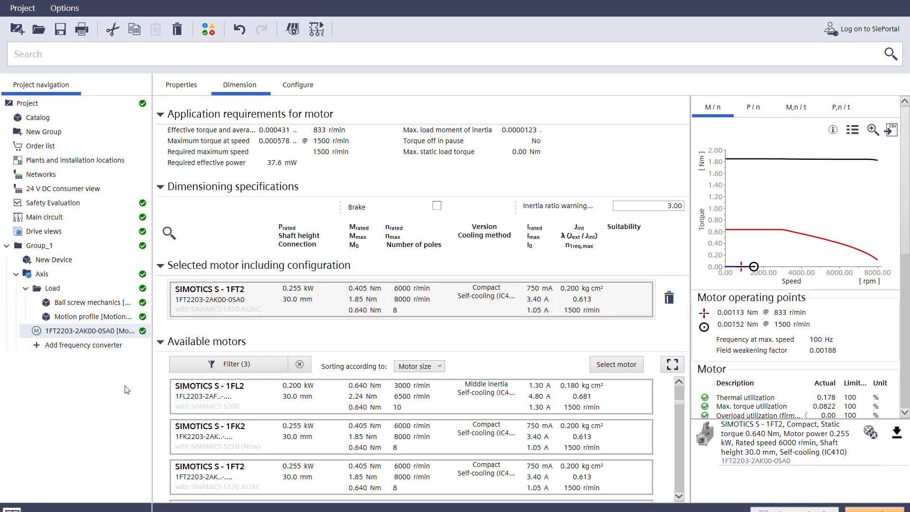
# Add a frequency converter to the axis, review the available ones and select the 0.400 kW SINAMICS S210 (New), 6SL5310-1BE10-4DF1
pyautogui.click(89, 348)
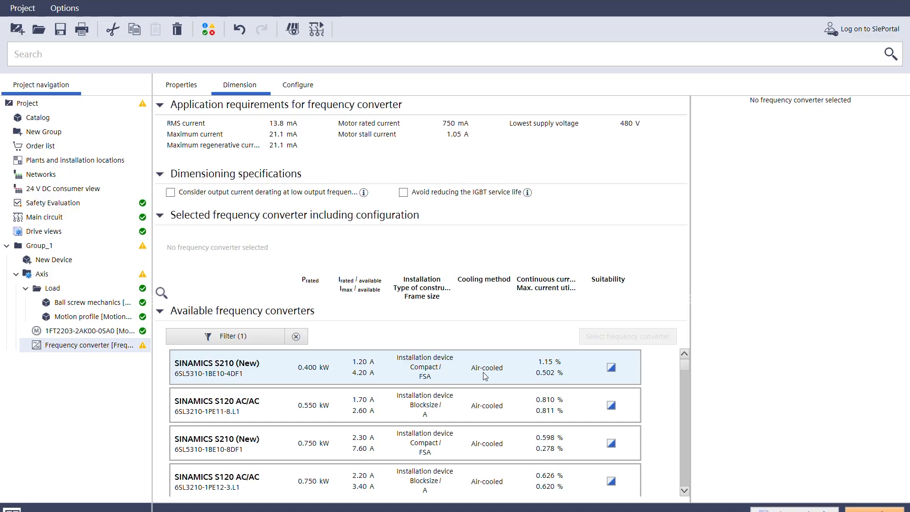
pyautogui.moveTo(612, 370)
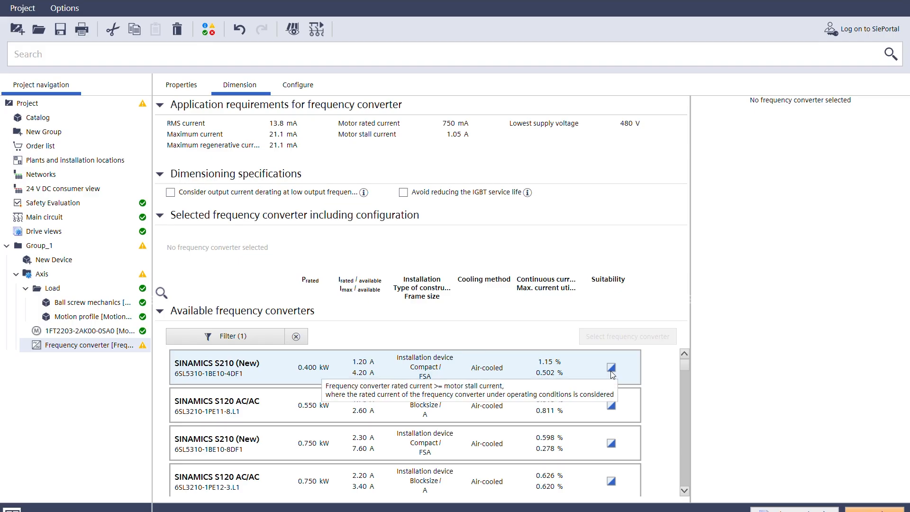
pyautogui.scroll(-3, 619, 456)
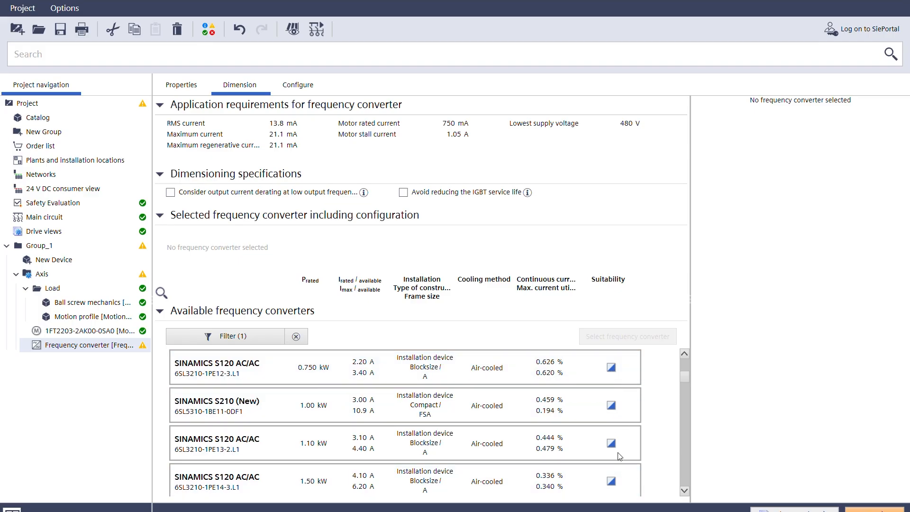
pyautogui.scroll(-15, 619, 456)
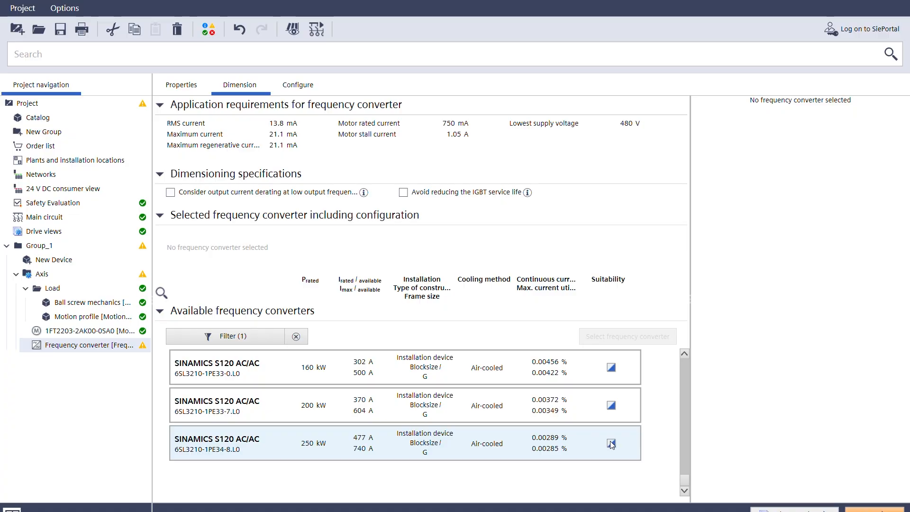
pyautogui.scroll(20, 611, 444)
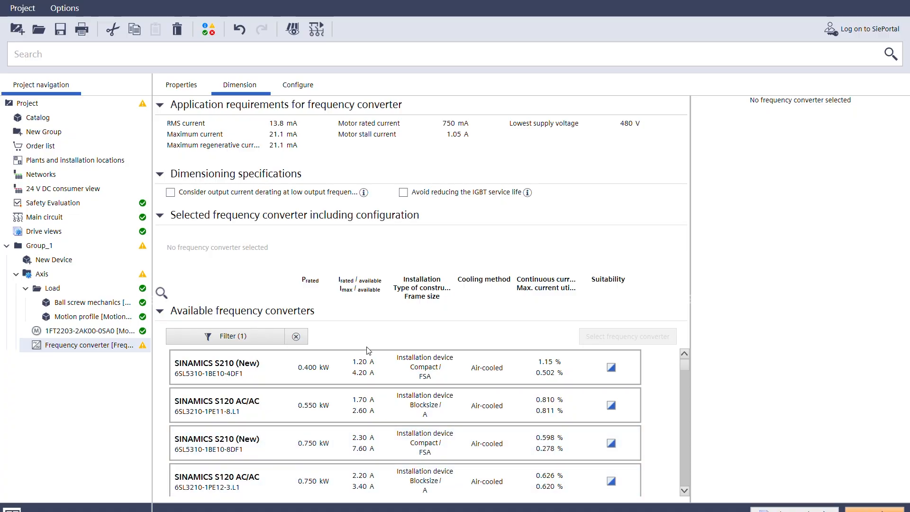
pyautogui.click(343, 368)
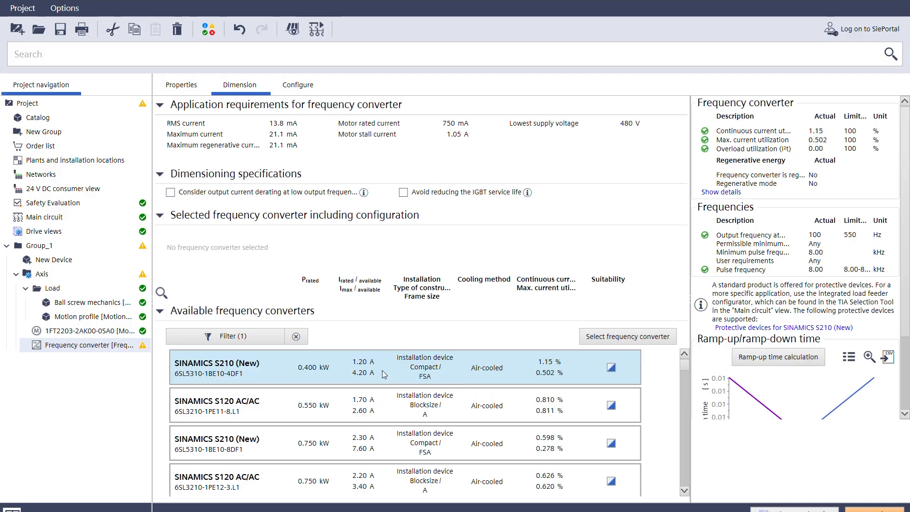
pyautogui.doubleClick(393, 364)
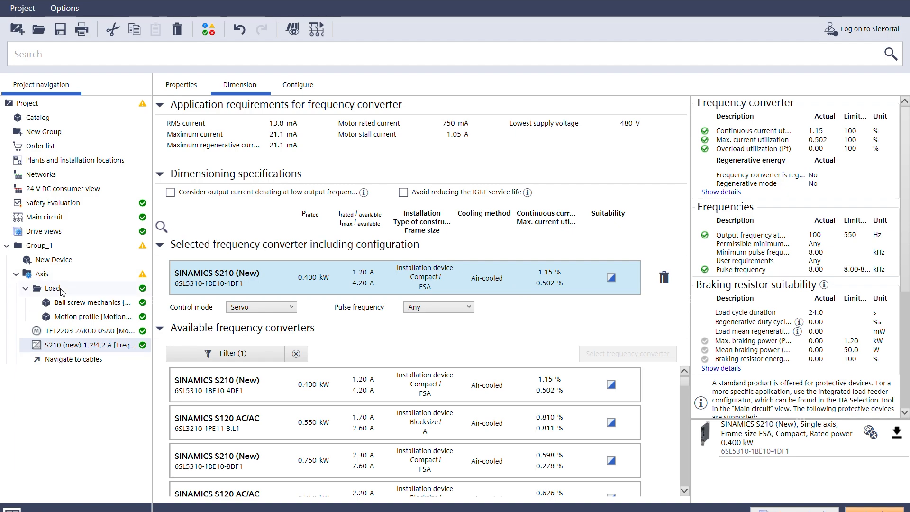
# Add the axis's power connection as a preassembled 5 m basic cable without extensions, keeping the MOTION-CONNECT 500 OCC cable
pyautogui.click(70, 362)
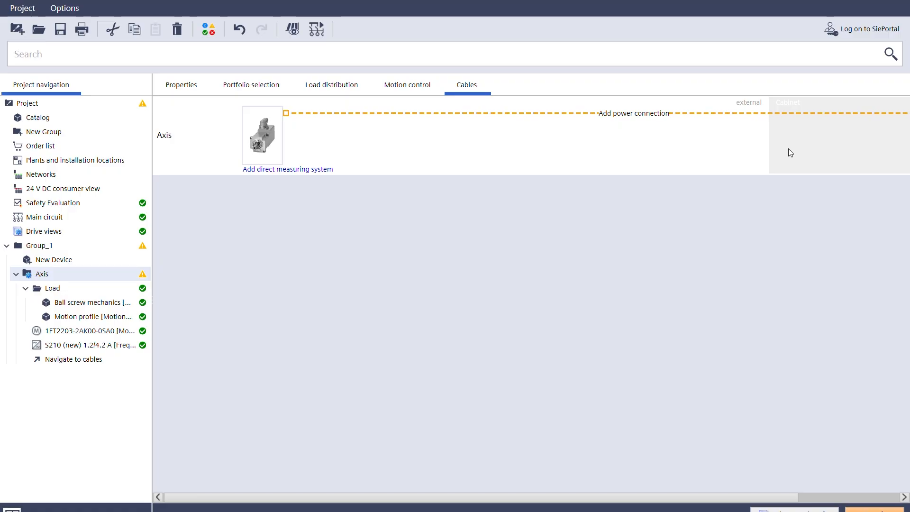
pyautogui.click(652, 119)
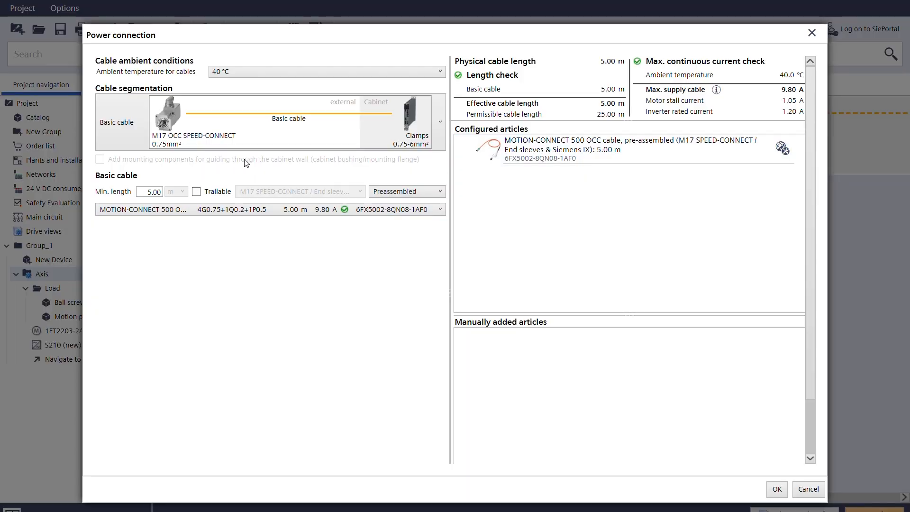
pyautogui.click(289, 142)
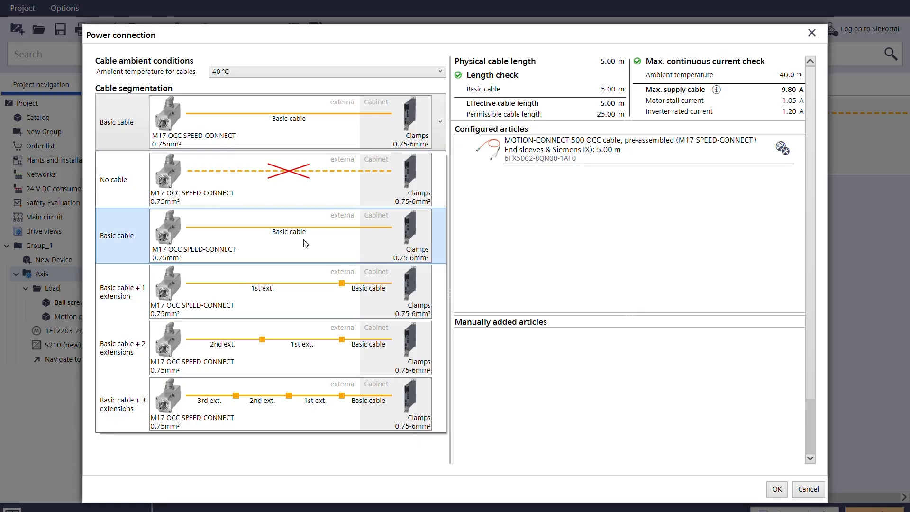
pyautogui.click(289, 464)
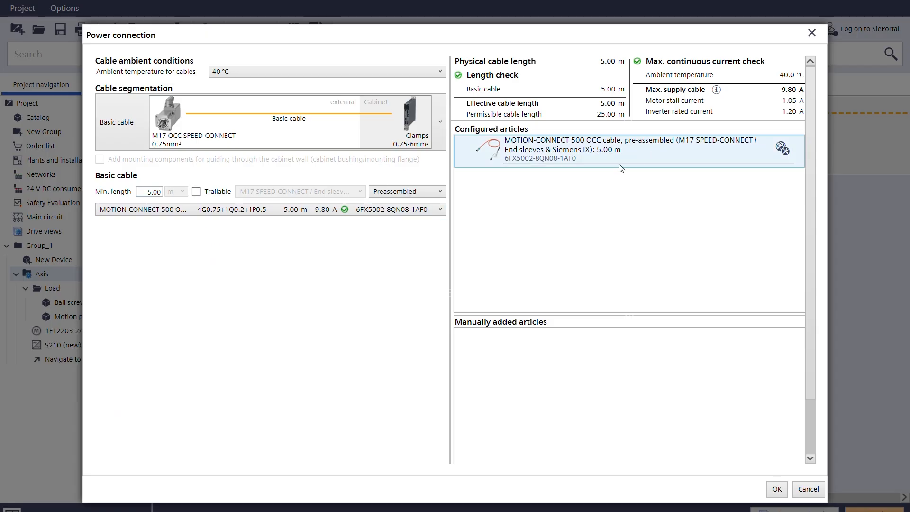
pyautogui.click(776, 489)
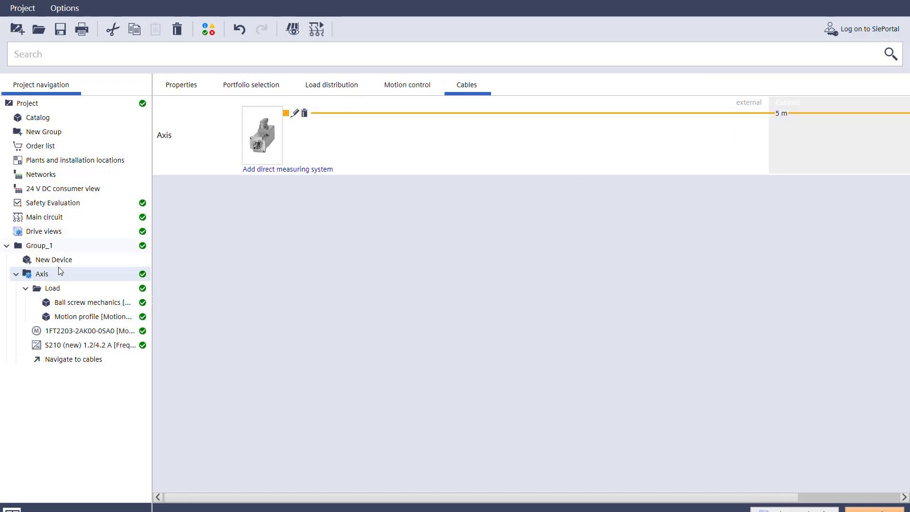
# Review the project's drive overview, main circuit, cable overview and DRIVE-CLiQ topology
pyautogui.click(70, 232)
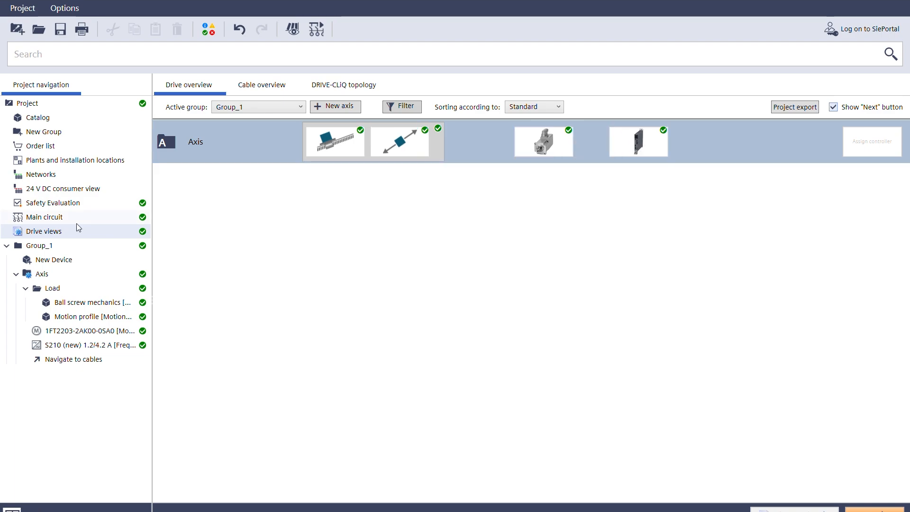
pyautogui.click(40, 218)
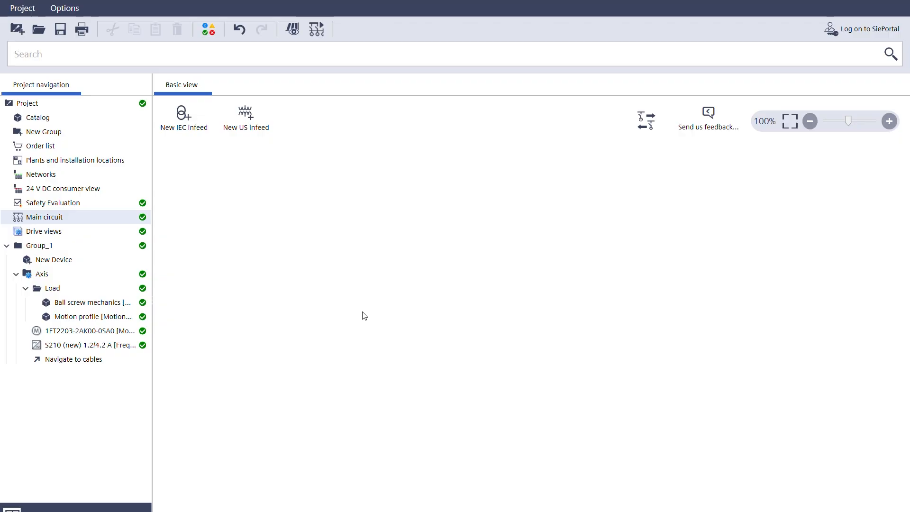
pyautogui.click(62, 235)
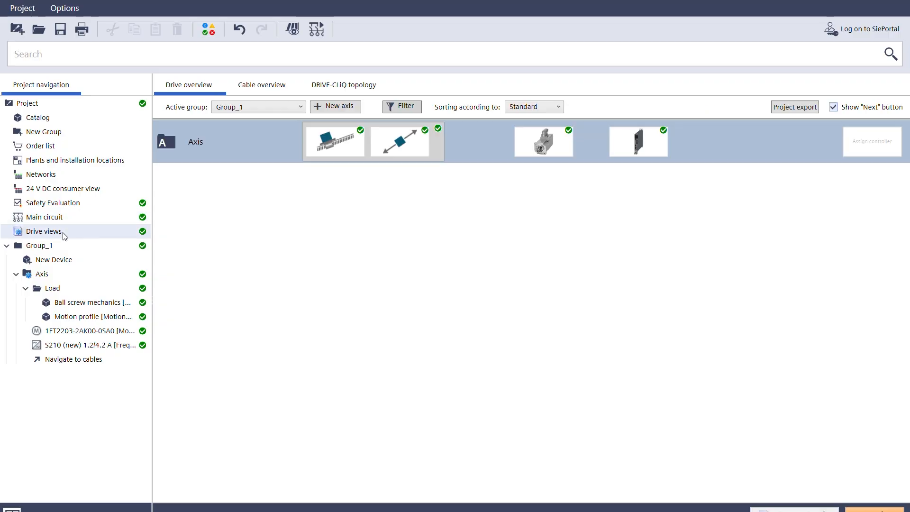
pyautogui.click(262, 85)
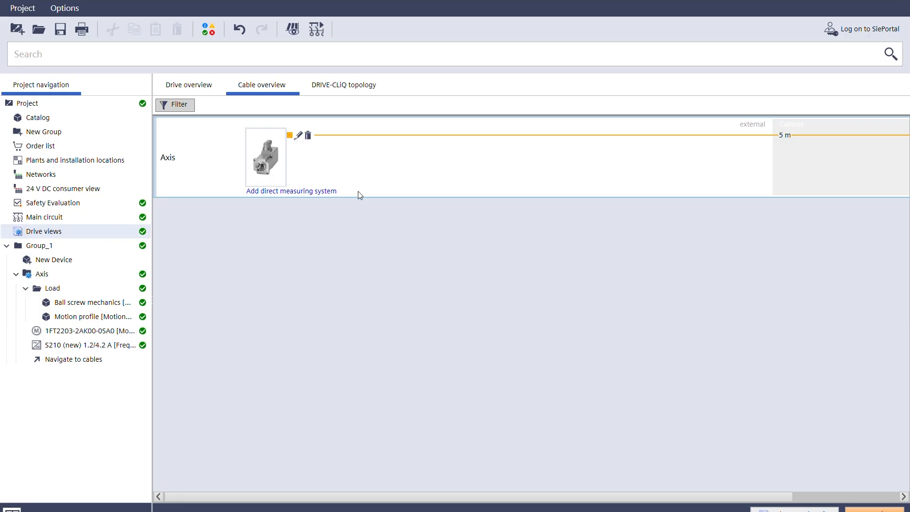
pyautogui.click(358, 95)
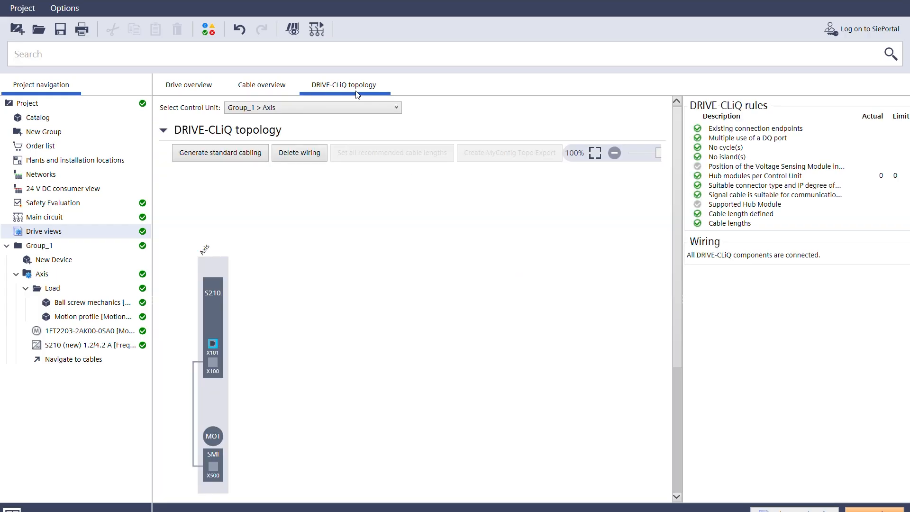
# Generate the standard cabling for the axis's DRIVE-CLiQ topology and check the connection between the S210 and the motor encoder
pyautogui.scroll(-3, 331, 314)
pyautogui.scroll(3, 331, 314)
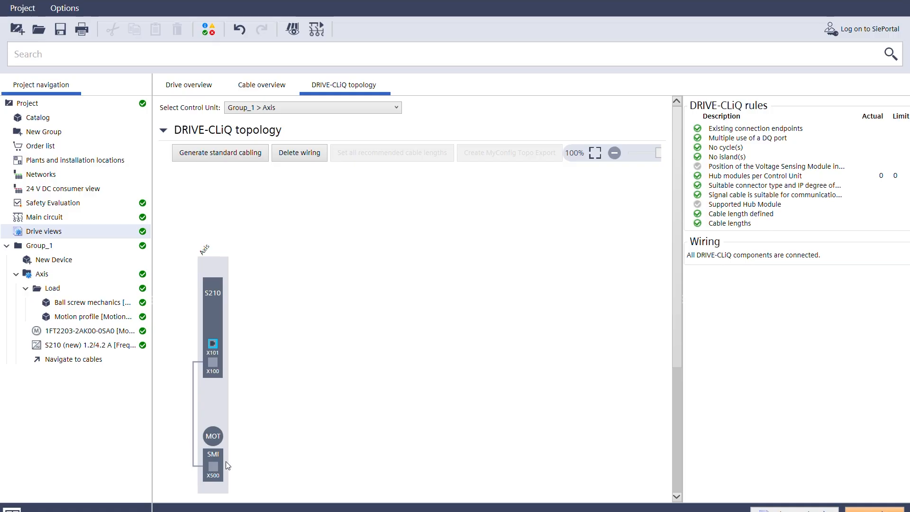
pyautogui.scroll(-5, 209, 453)
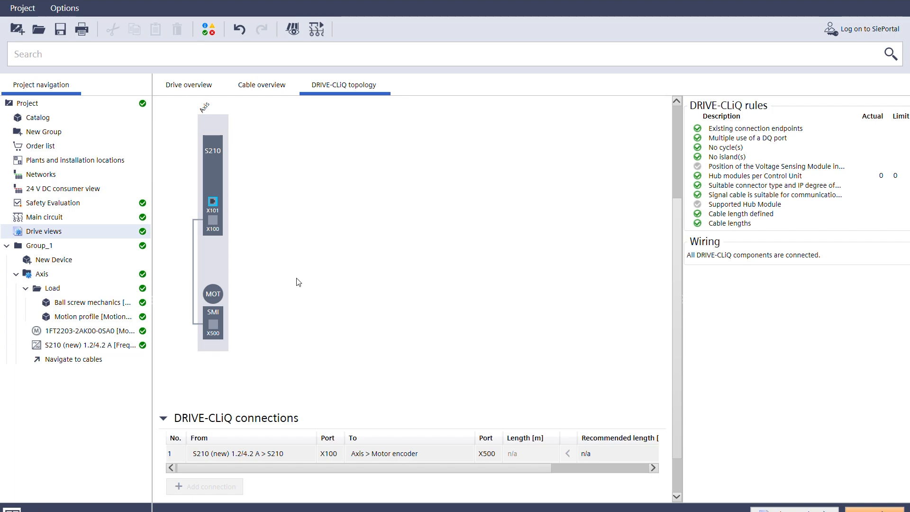
pyautogui.scroll(5, 351, 227)
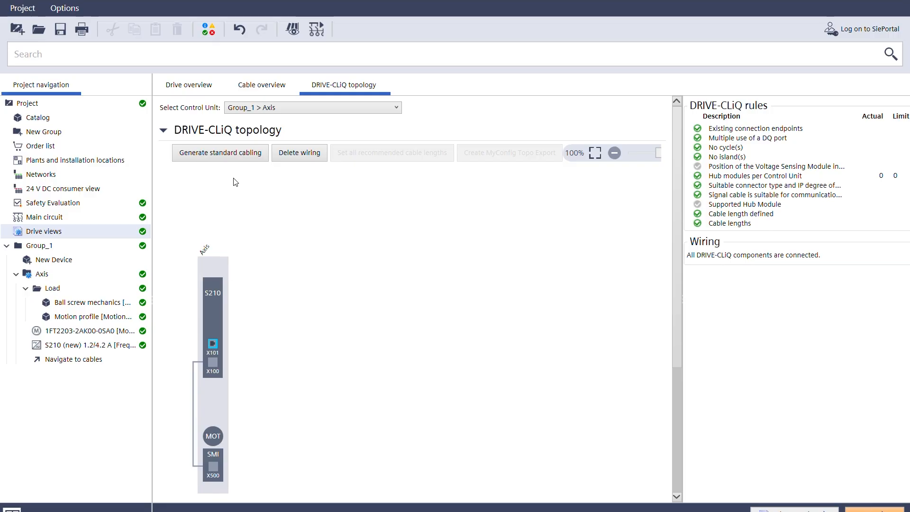
pyautogui.click(213, 156)
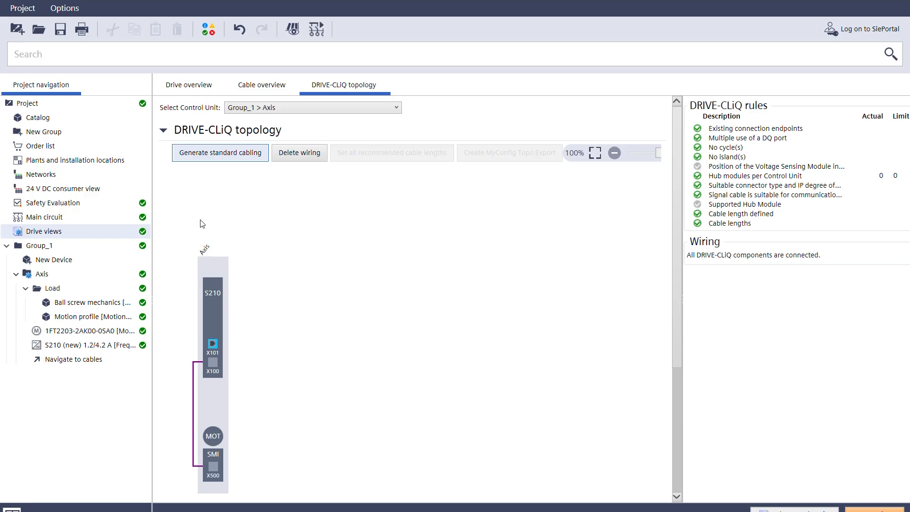
pyautogui.scroll(-3, 289, 349)
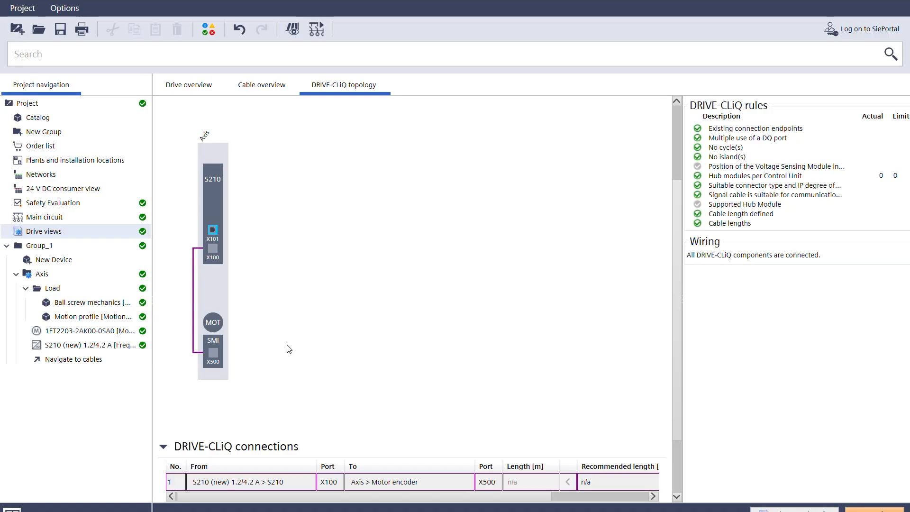
pyautogui.scroll(-3, 289, 349)
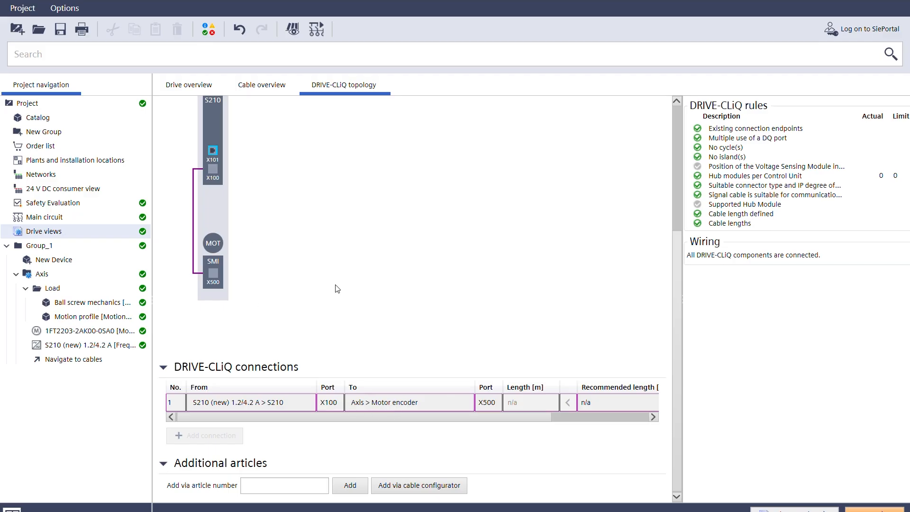
pyautogui.scroll(5, 283, 227)
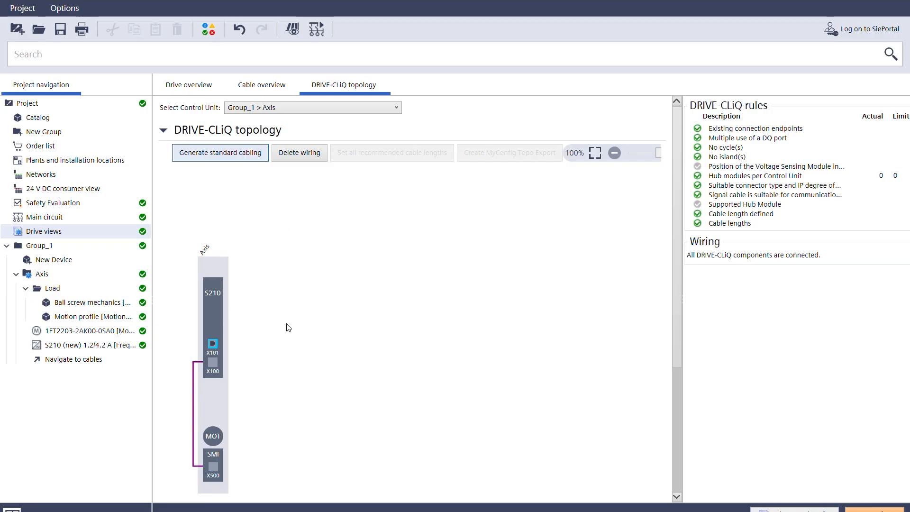
pyautogui.scroll(-4, 278, 411)
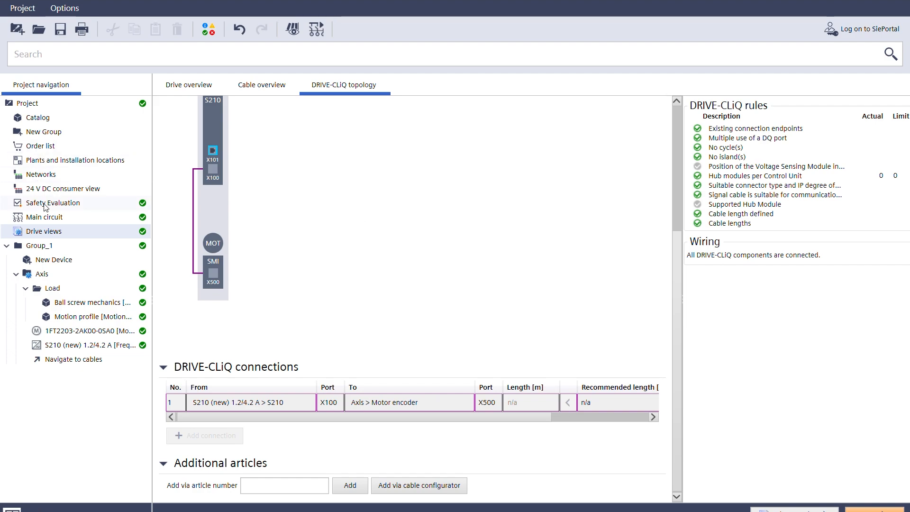
# Open the project's order list to review the articles of Group_1
pyautogui.click(47, 152)
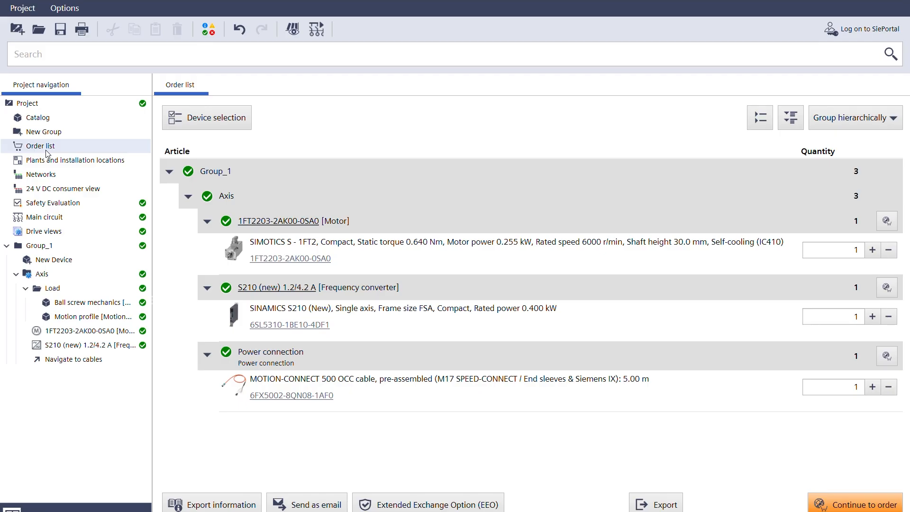